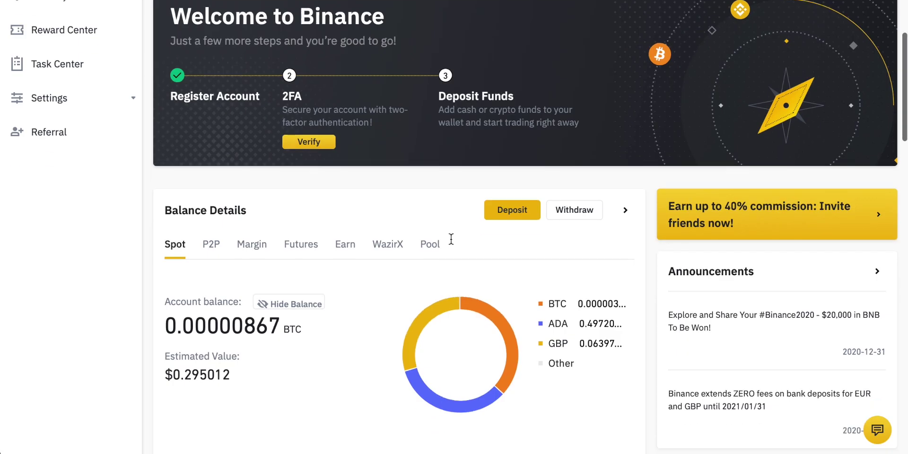
Open the page for buying crypto by credit or debit card with USD as the payment currency.
scroll(468, 264, down, 1)
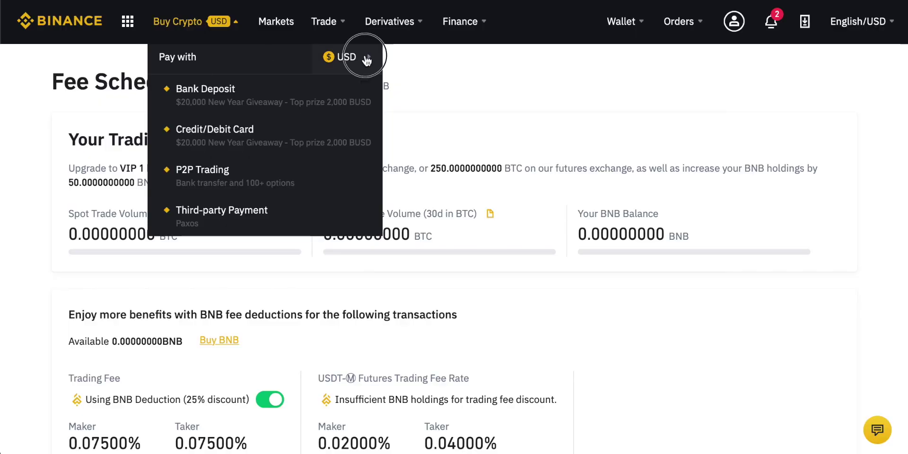
click(366, 60)
scroll(434, 198, down, 1)
scroll(432, 199, down, 2)
click(219, 127)
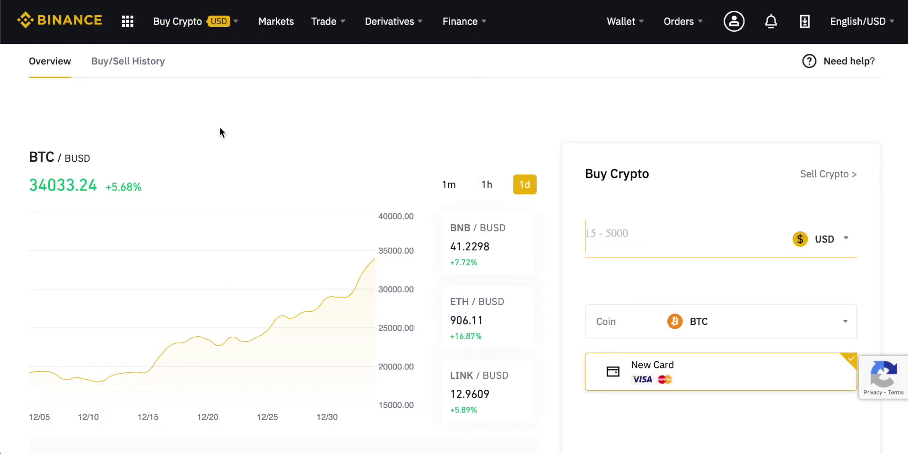
scroll(559, 120, down, 1)
scroll(555, 119, up, 1)
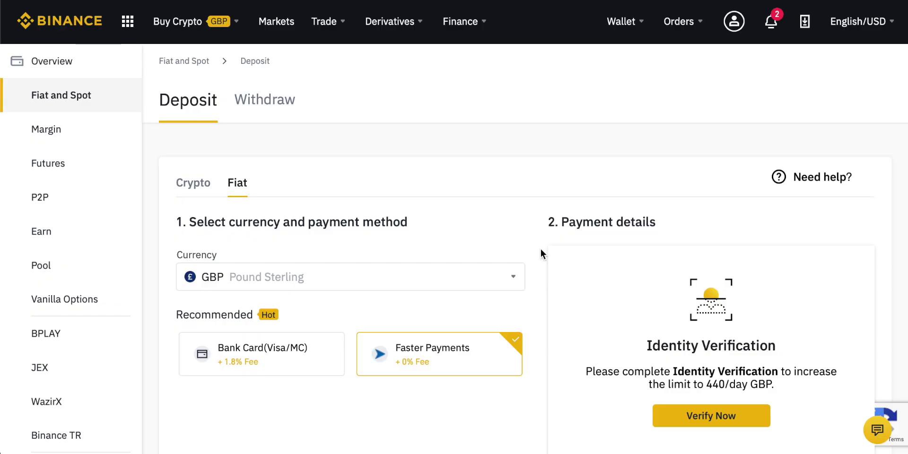
Choose Ethereum (ETH) as the crypto deposit coin, and switch from the deposit page to the withdrawal page.
scroll(540, 247, down, 2)
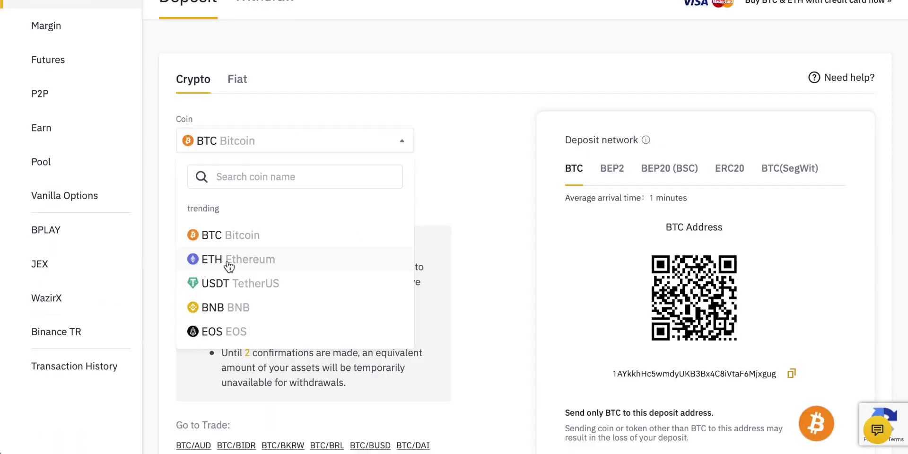
click(227, 259)
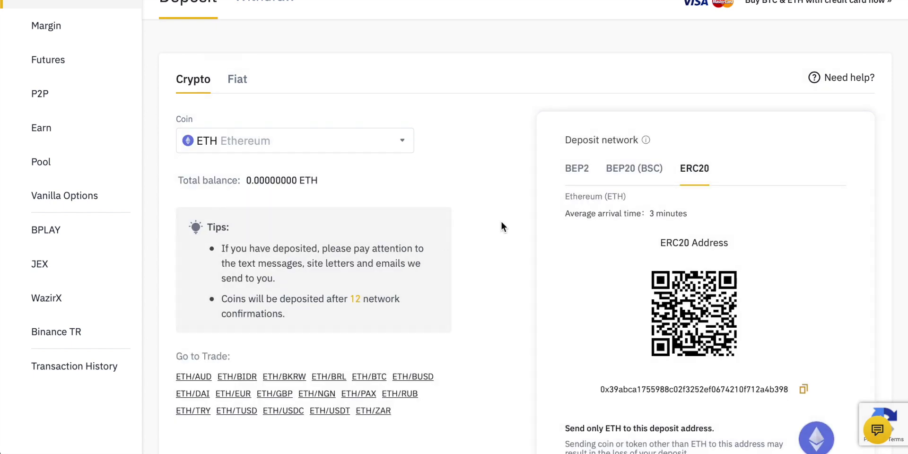
scroll(502, 225, down, 1)
scroll(503, 225, up, 3)
click(265, 106)
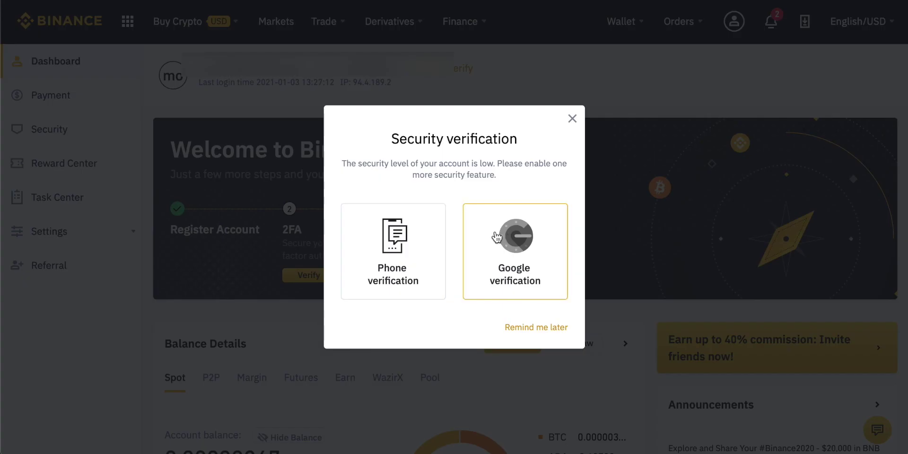
Dismiss the security verification dialog and look over the coin breakdown in the dashboard's balance details.
click(304, 228)
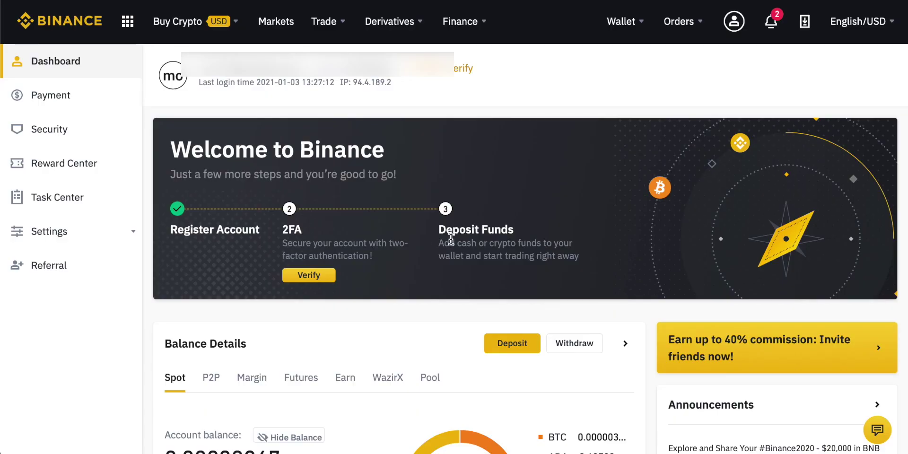
scroll(420, 297, down, 3)
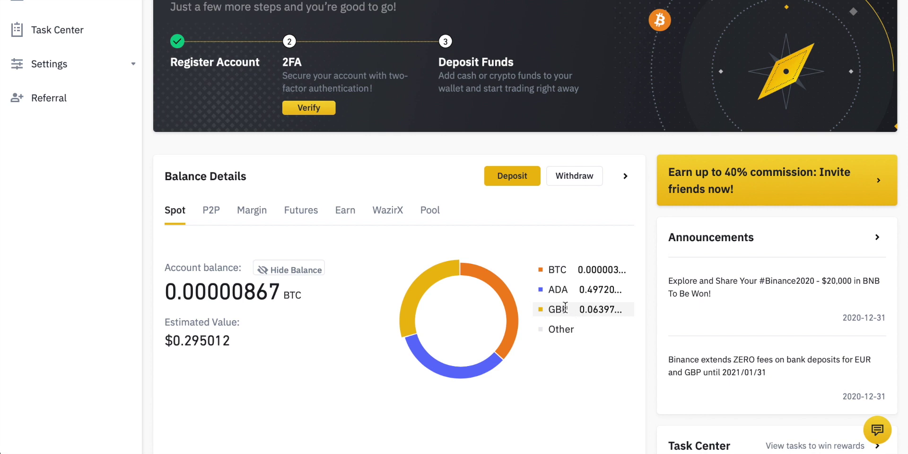
scroll(264, 313, down, 1)
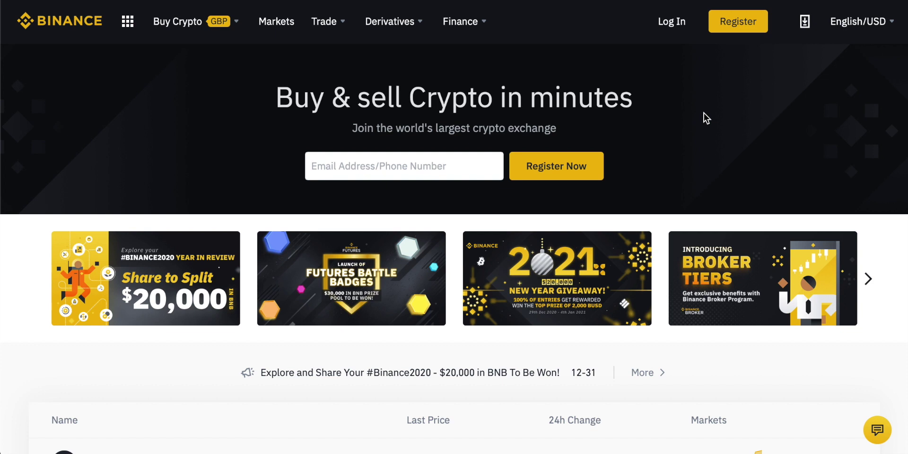
Look through the Binance homepage, including the coin price list and the mobile, desktop and API download options.
scroll(670, 133, down, 2)
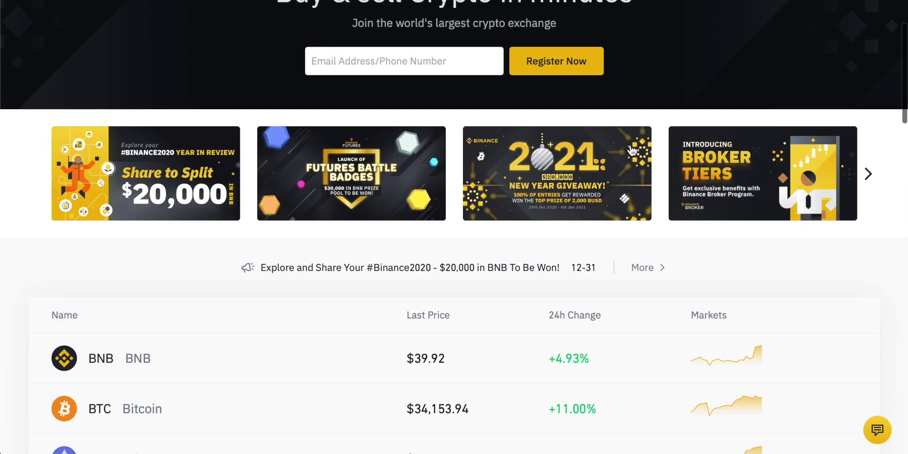
scroll(631, 150, up, 2)
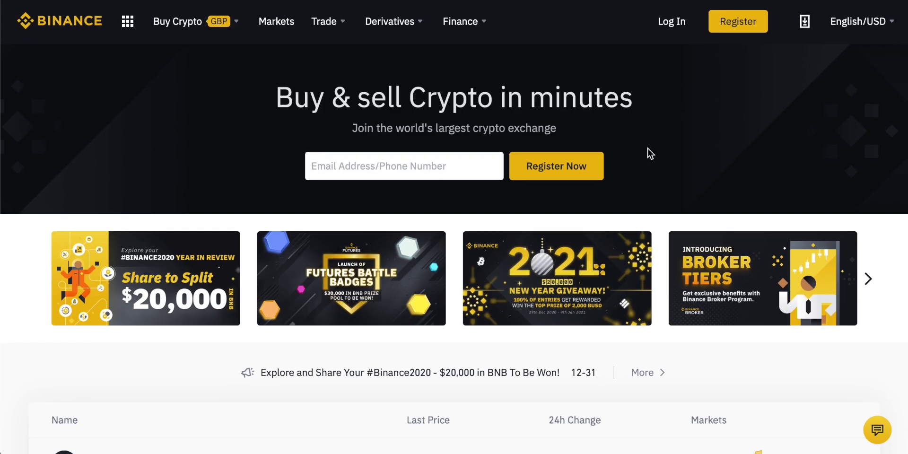
scroll(647, 148, down, 9)
scroll(236, 173, up, 1)
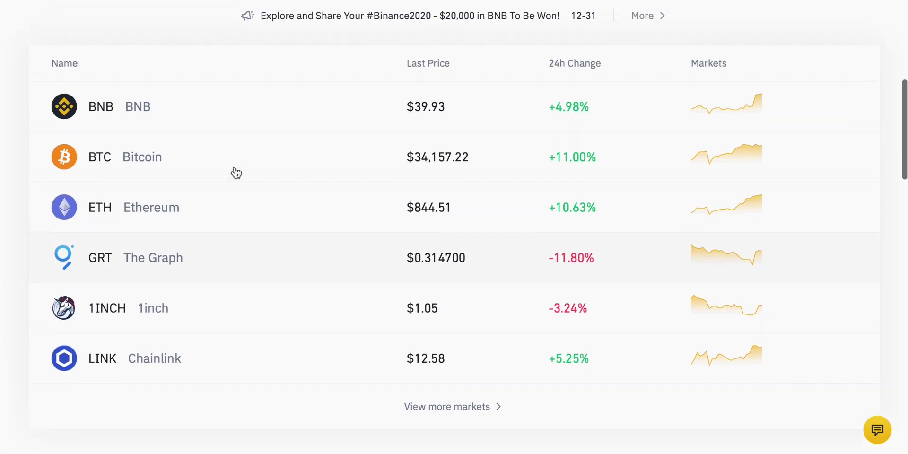
scroll(236, 173, down, 8)
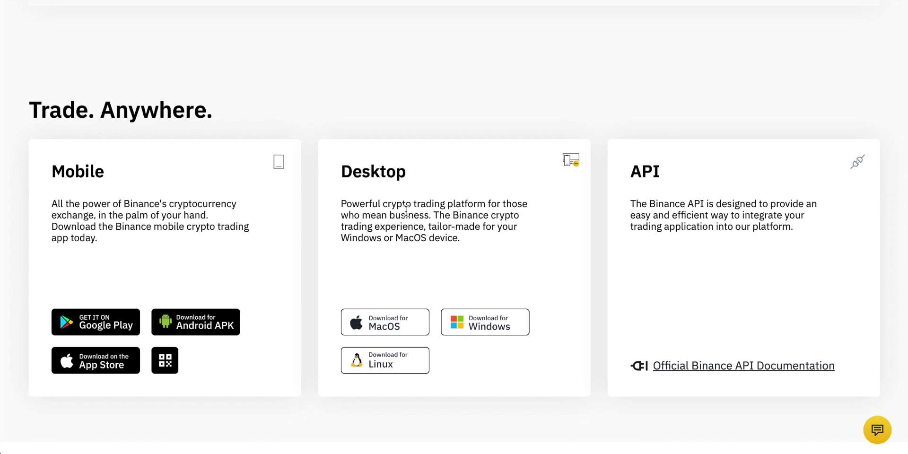
scroll(403, 214, up, 20)
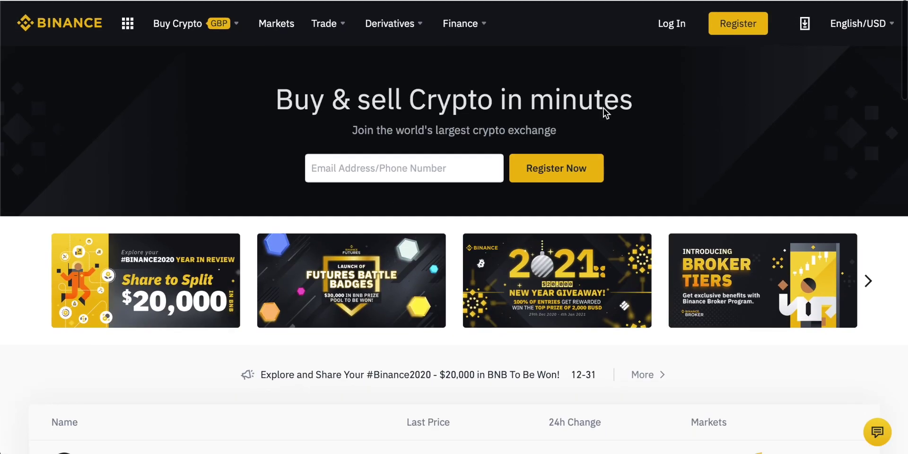
Open the account registration form and compare its mobile and email sign-up options, ending on email.
click(739, 24)
click(441, 235)
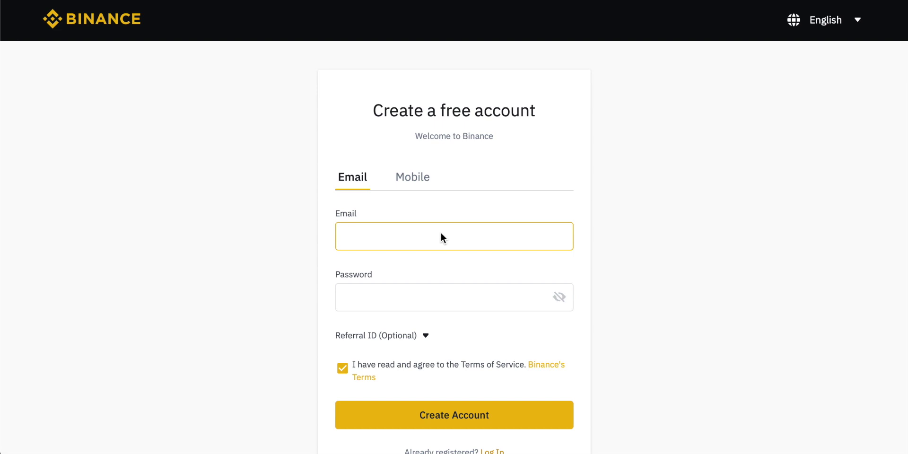
click(422, 186)
click(360, 182)
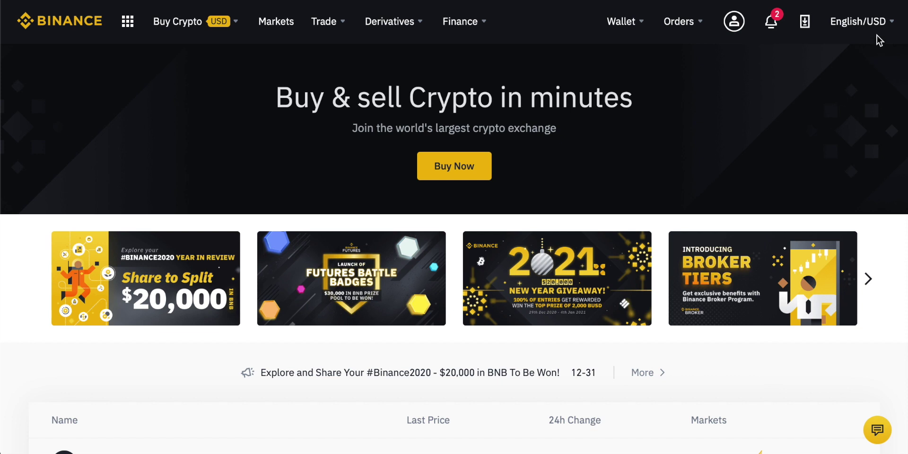
Open the account dashboard from the logged-in profile and close the security verification dialog.
mouse_move(880, 28)
mouse_move(738, 26)
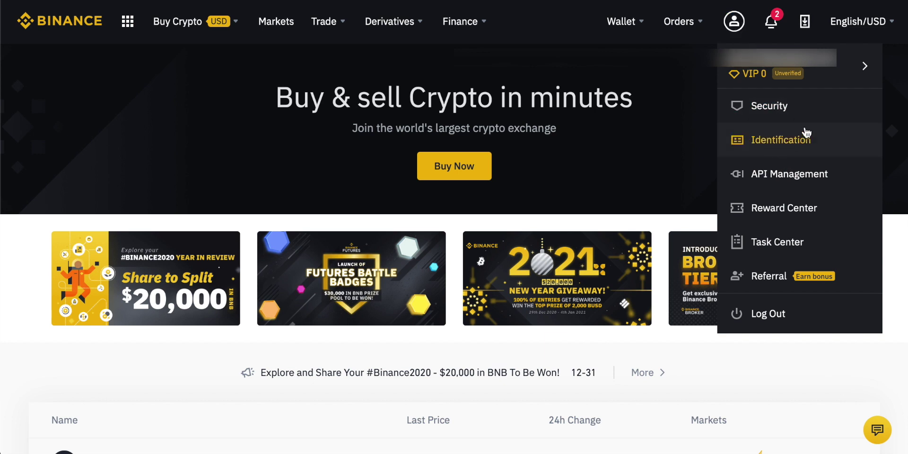
click(841, 65)
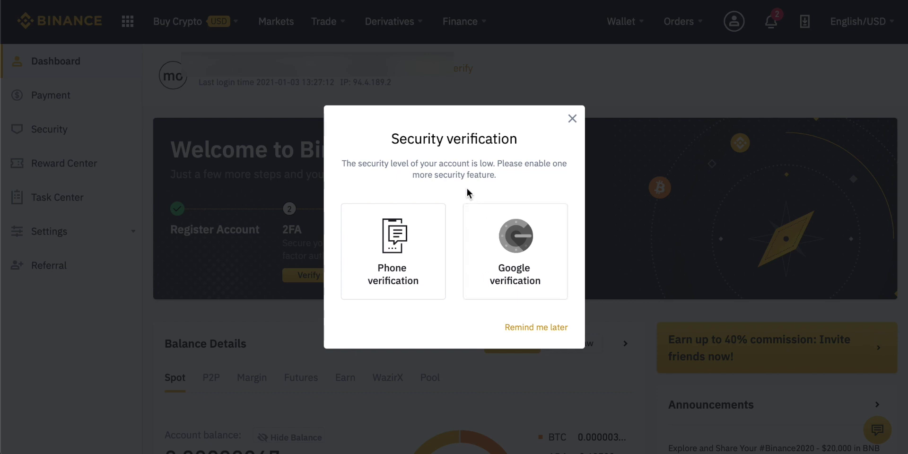
click(572, 119)
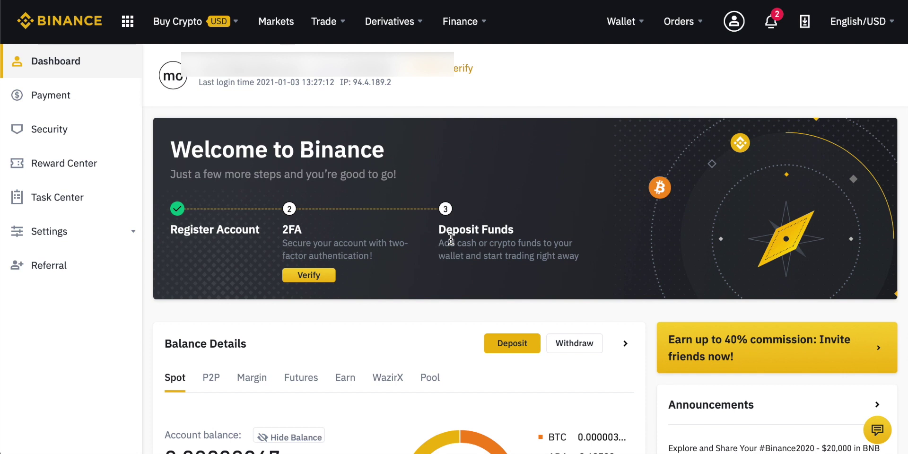
Examine the dashboard's spot balance details, highlighting the account's estimated value.
scroll(451, 239, down, 3)
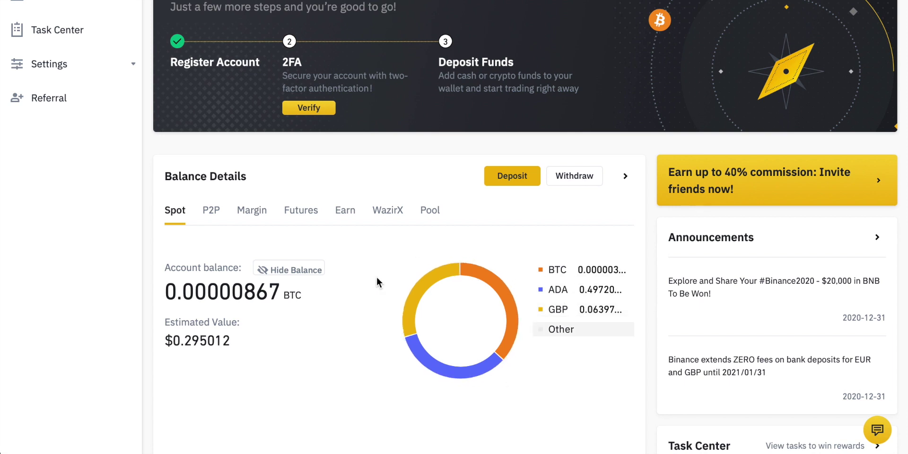
scroll(416, 275, down, 1)
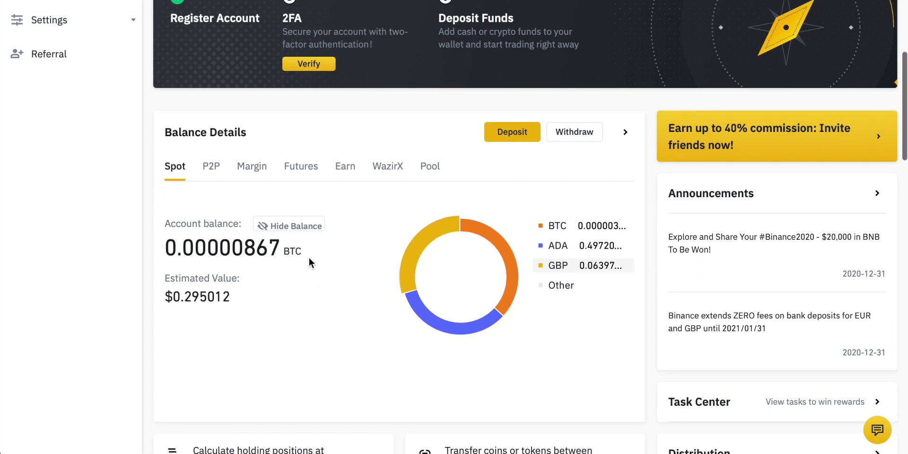
drag(223, 297, 165, 296)
scroll(416, 232, up, 1)
scroll(416, 232, up, 3)
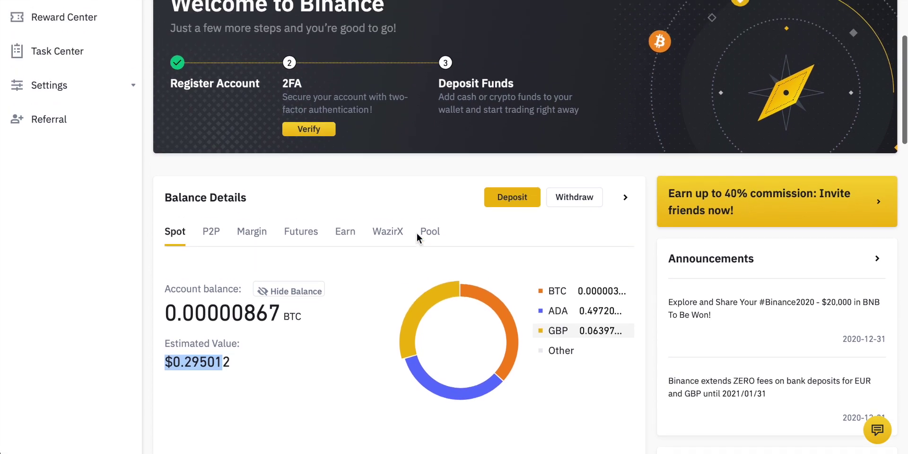
scroll(387, 273, up, 1)
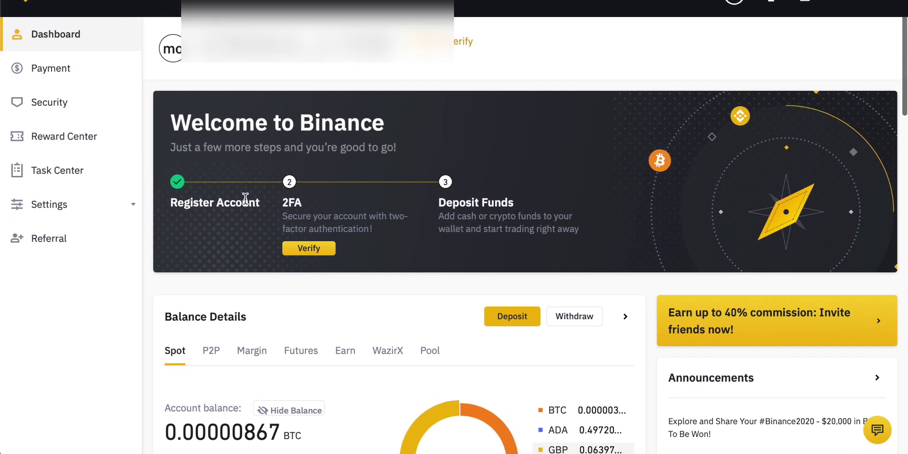
Open the account's Security page and review its 2FA, identity verification, address management, anti-phishing and login password options.
scroll(245, 198, up, 1)
click(51, 132)
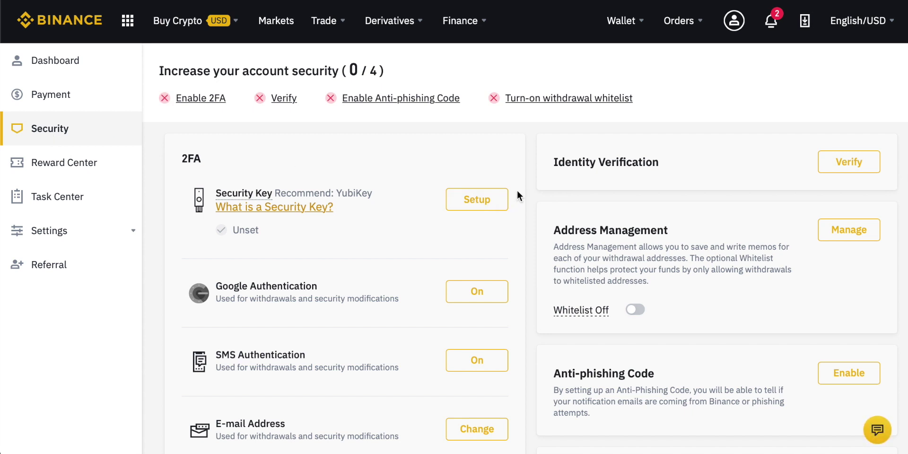
scroll(532, 187, down, 1)
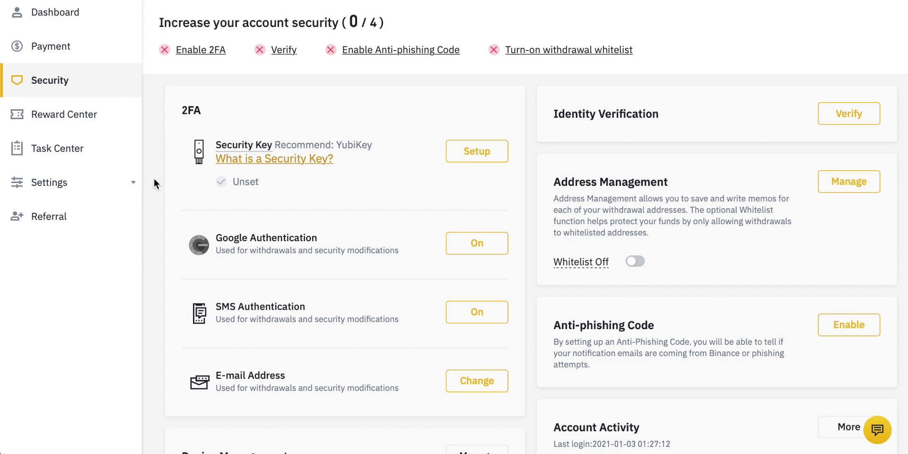
scroll(523, 235, down, 5)
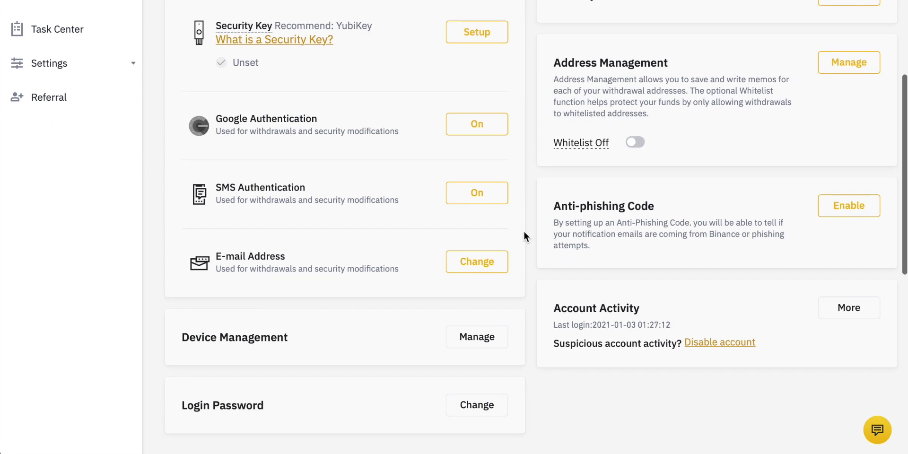
scroll(523, 235, up, 2)
scroll(523, 235, up, 1)
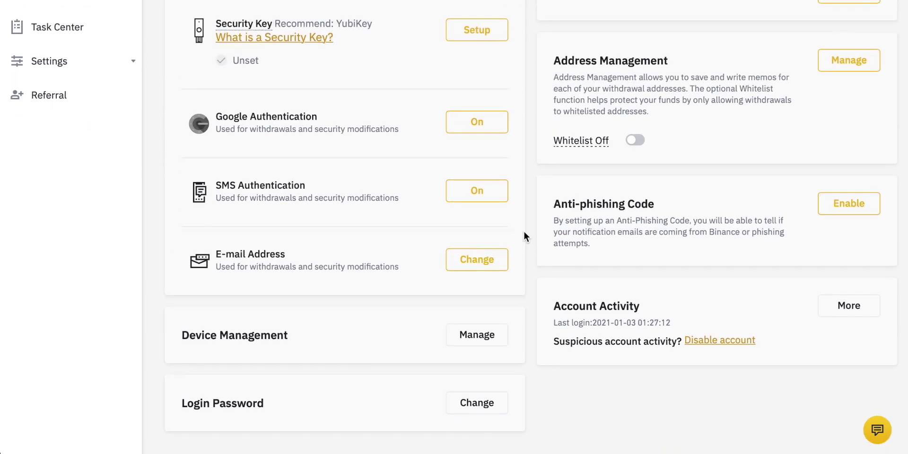
scroll(523, 235, up, 1)
scroll(524, 235, down, 1)
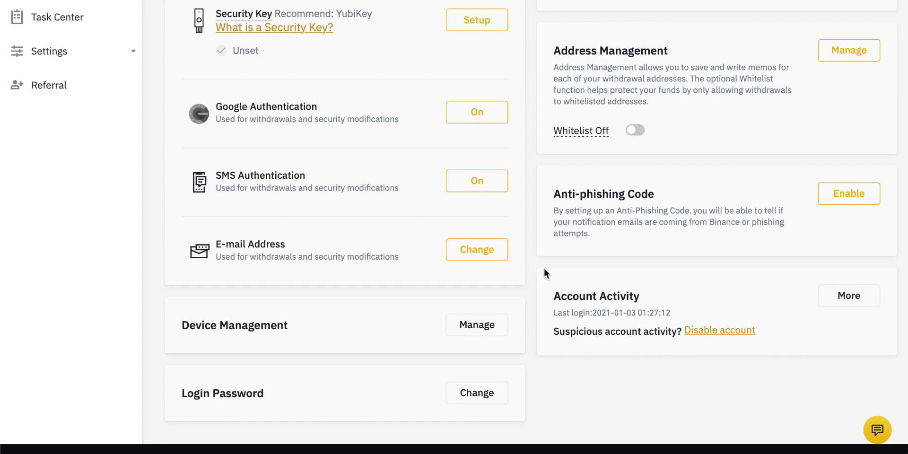
scroll(524, 292, down, 1)
scroll(535, 267, up, 5)
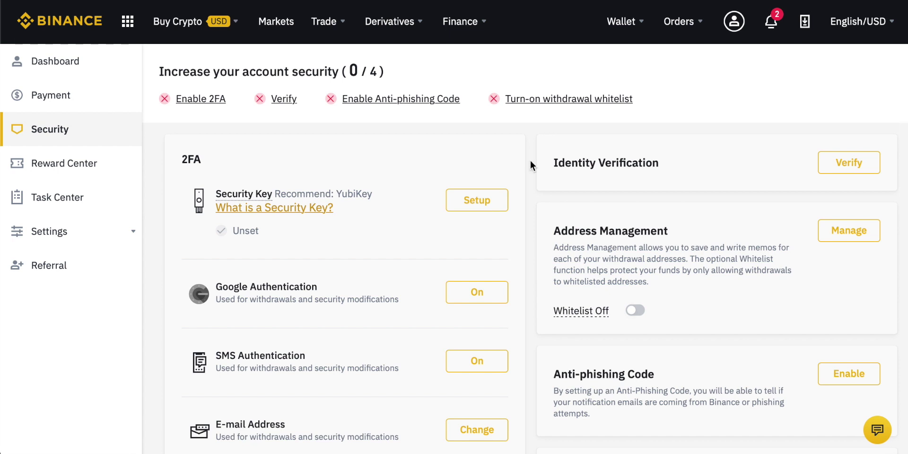
Open the Fee Schedule page and examine the trading fee table by VIP level.
scroll(529, 161, down, 7)
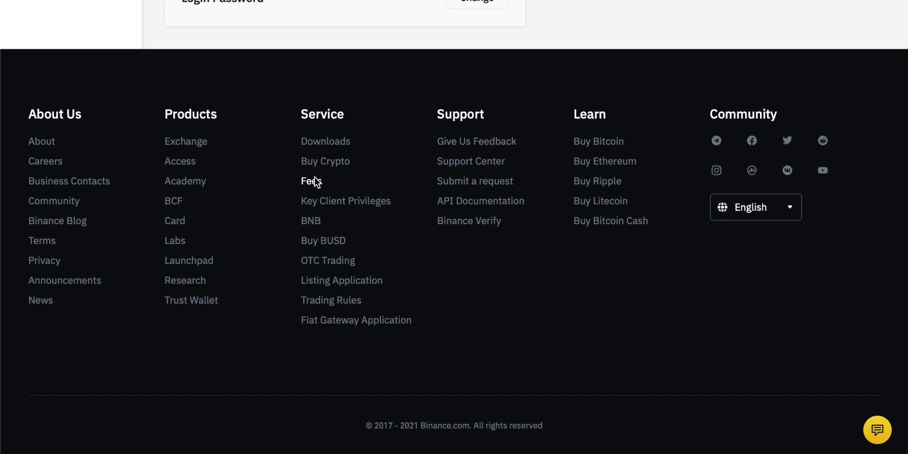
click(314, 178)
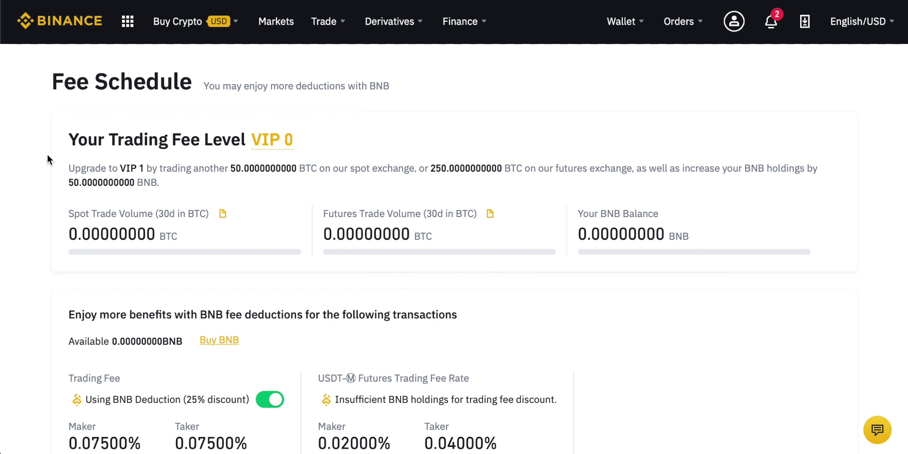
scroll(44, 178, down, 4)
scroll(45, 181, down, 5)
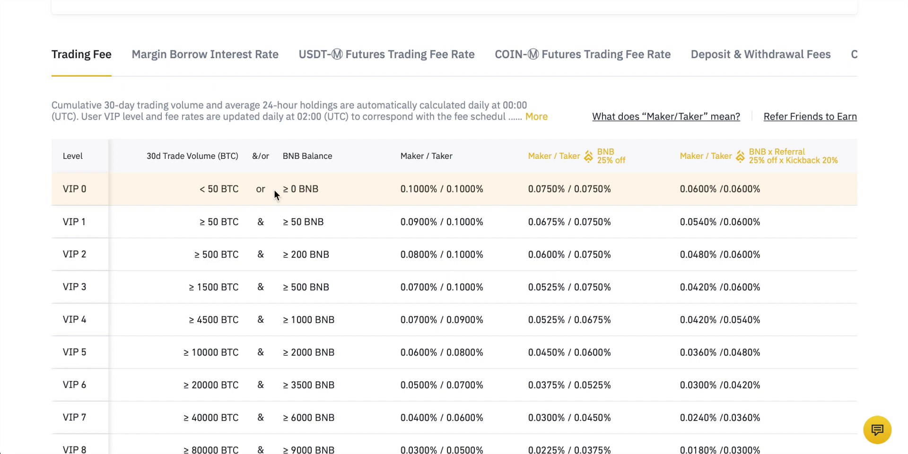
scroll(274, 189, up, 10)
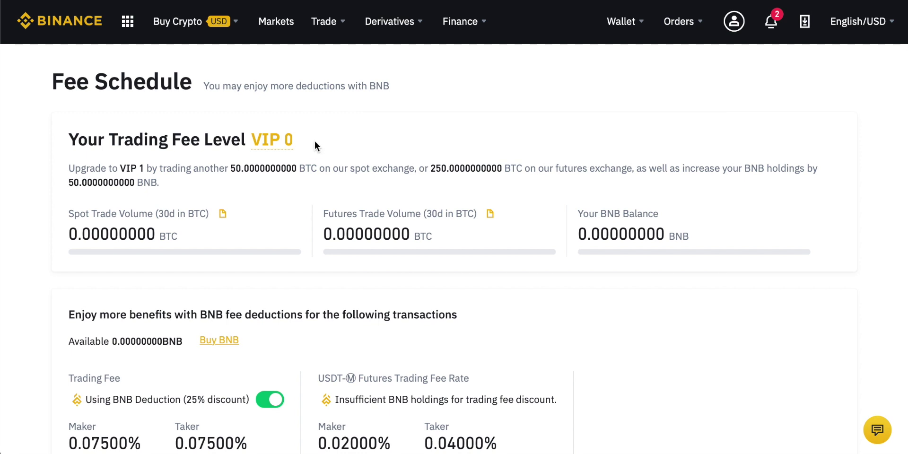
Open the Advanced trading interface.
mouse_move(340, 23)
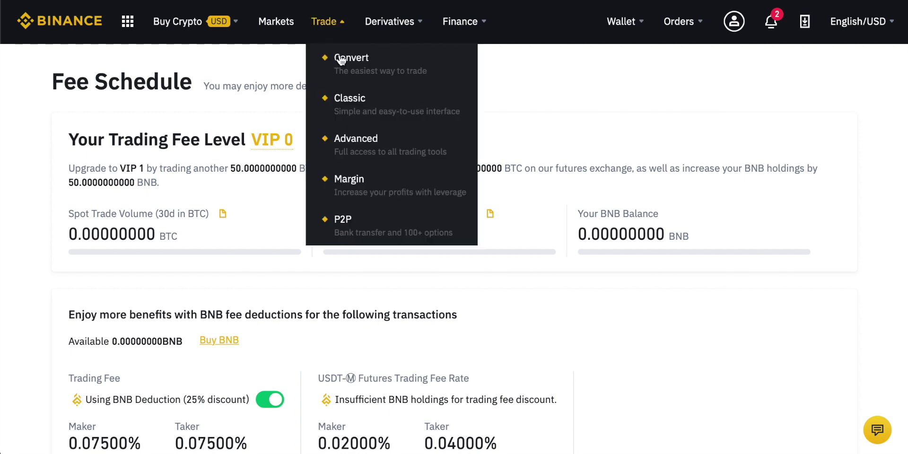
click(367, 140)
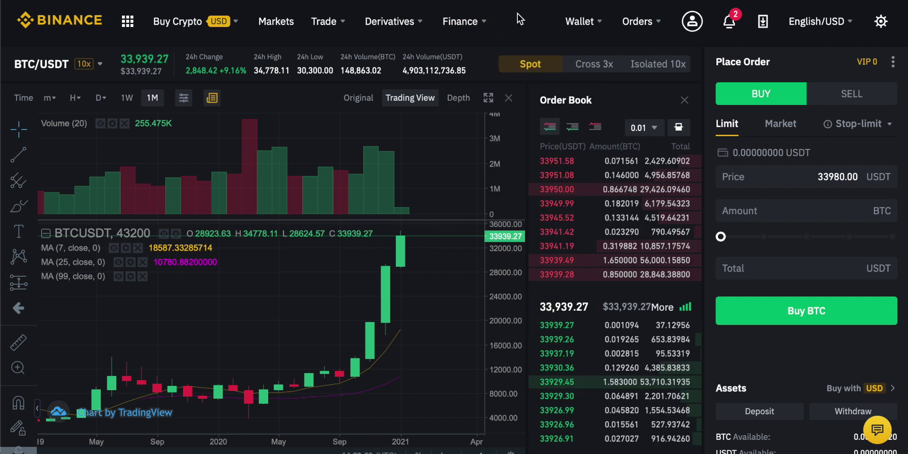
Return to the Fee Schedule page and browse the fiat currencies available for paying when buying crypto.
mouse_move(472, 31)
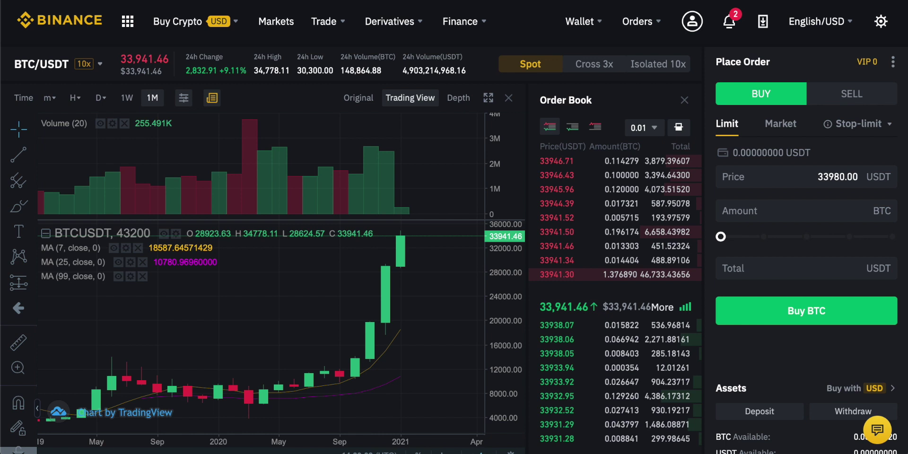
key(super+bracketleft)
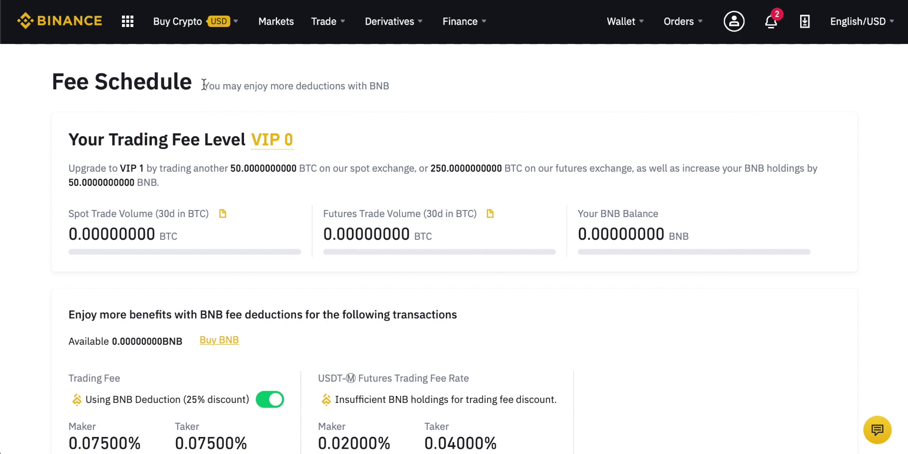
mouse_move(201, 22)
mouse_move(891, 31)
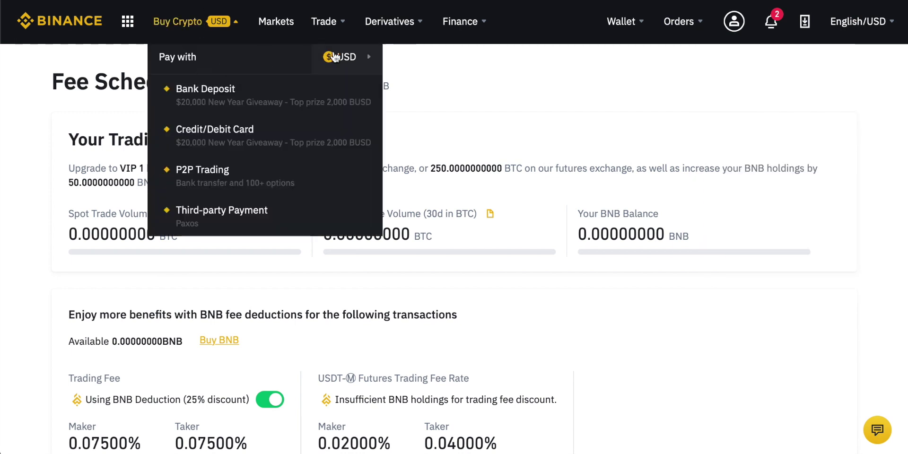
click(362, 56)
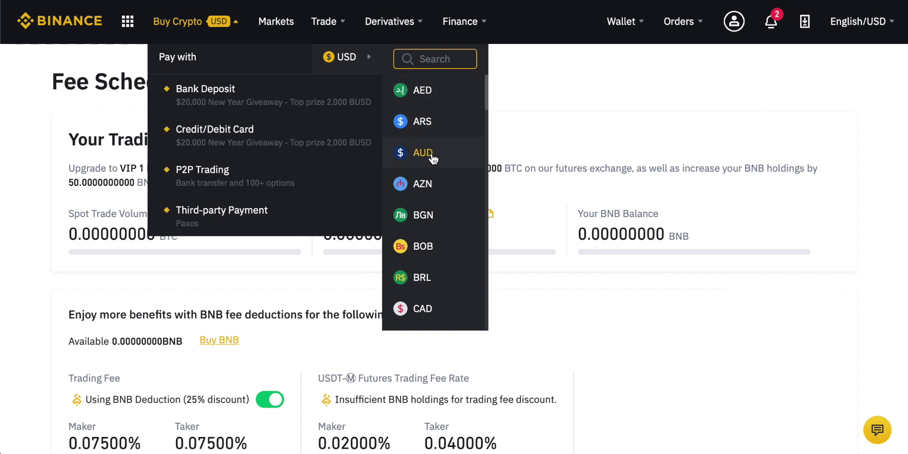
scroll(433, 196, down, 3)
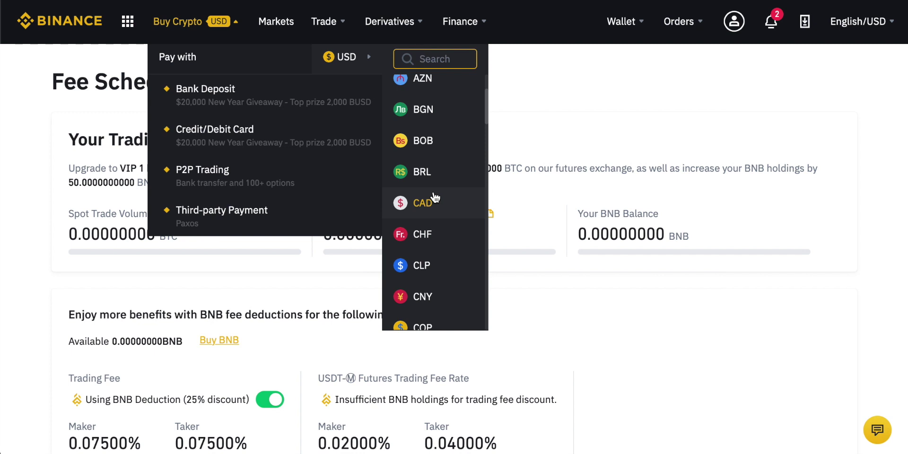
scroll(434, 198, up, 3)
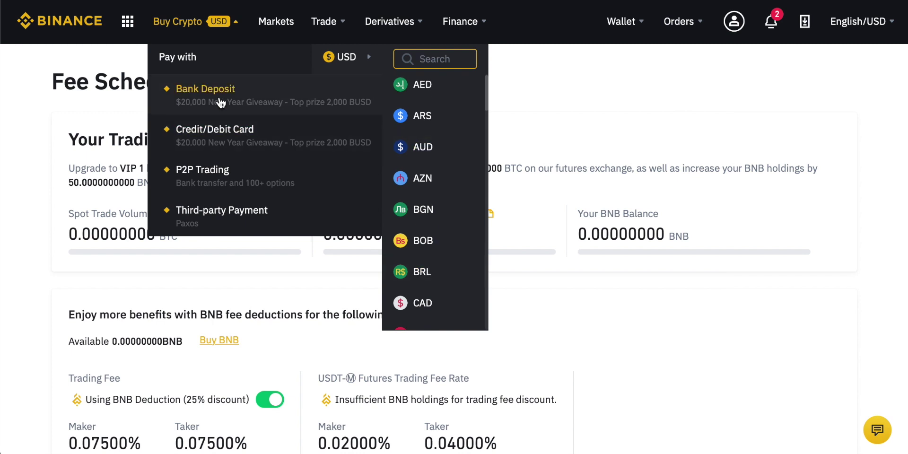
Open the Credit/Debit Card page for buying crypto and look over its price chart and purchase form.
click(219, 128)
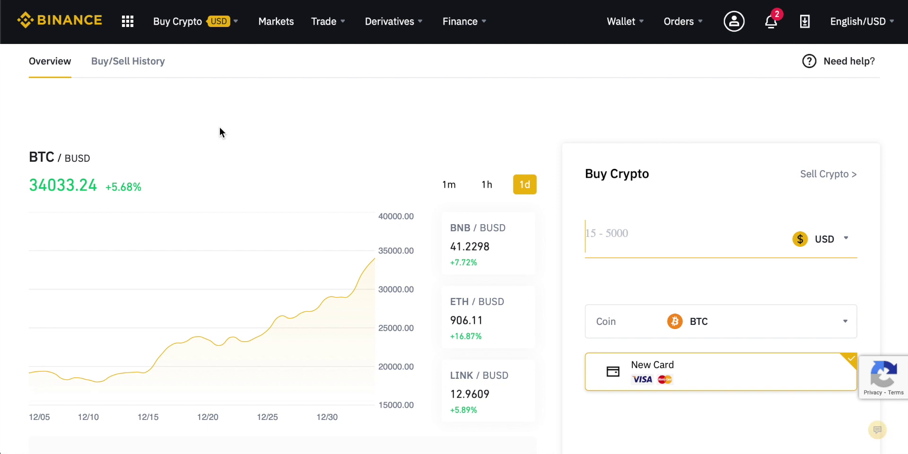
scroll(570, 124, down, 1)
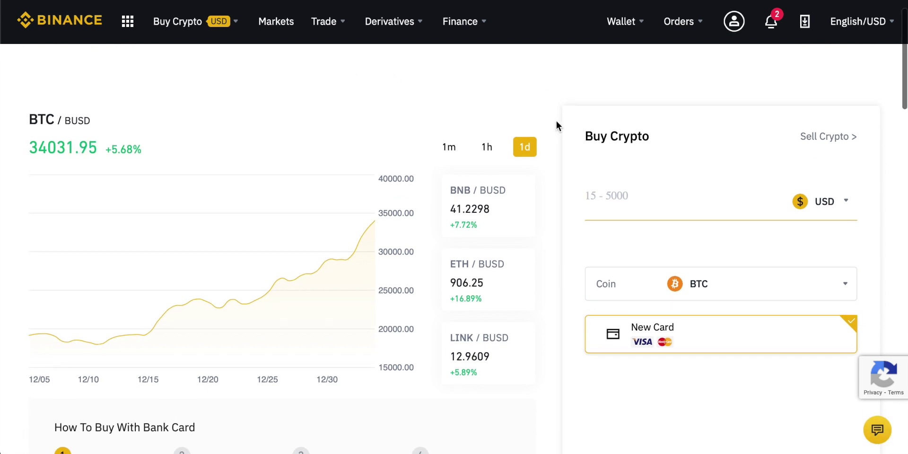
scroll(565, 124, up, 1)
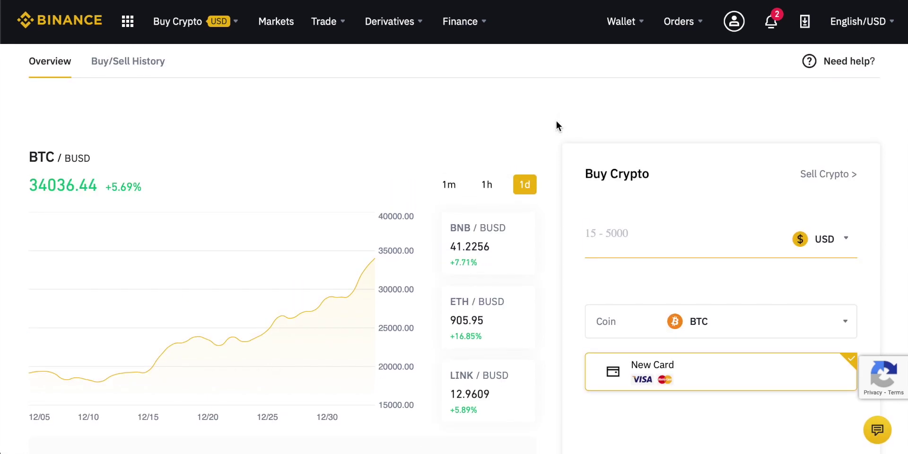
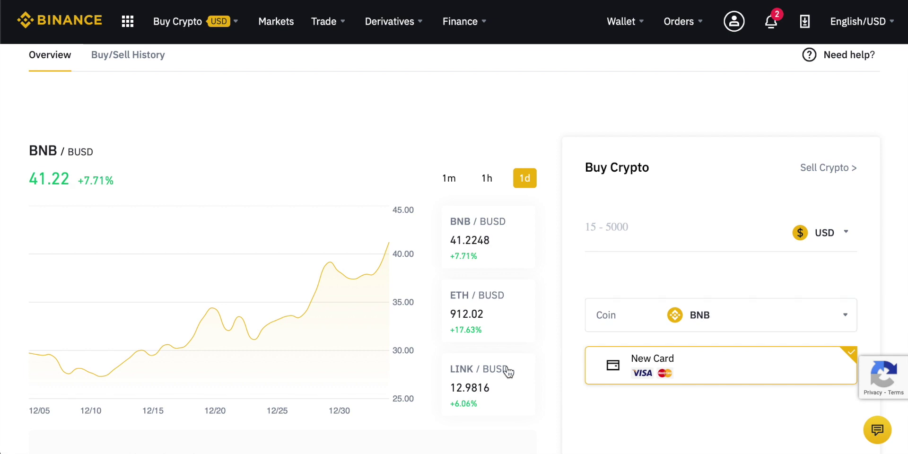
Preview the LINK, ETH and XRP price charts by choosing each one as the coin to buy.
click(479, 380)
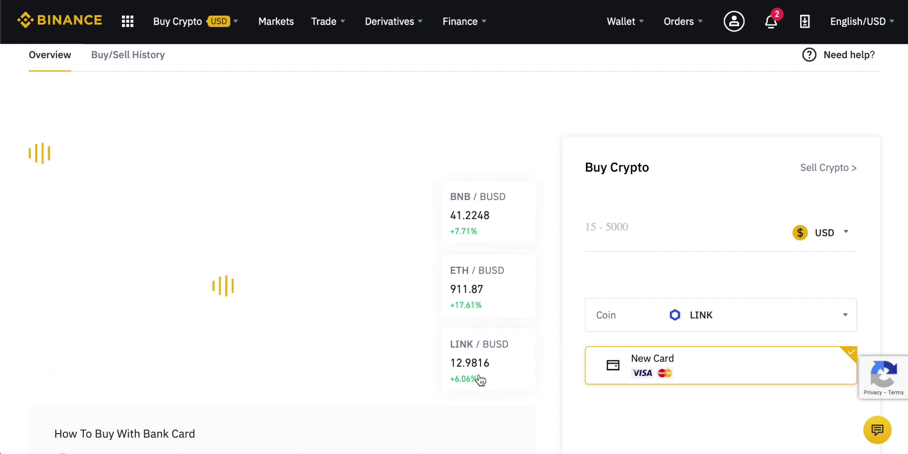
click(492, 303)
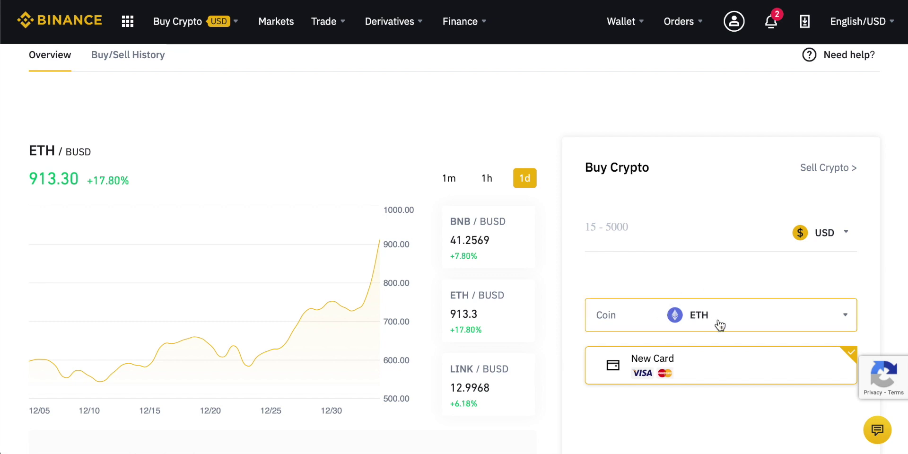
click(736, 320)
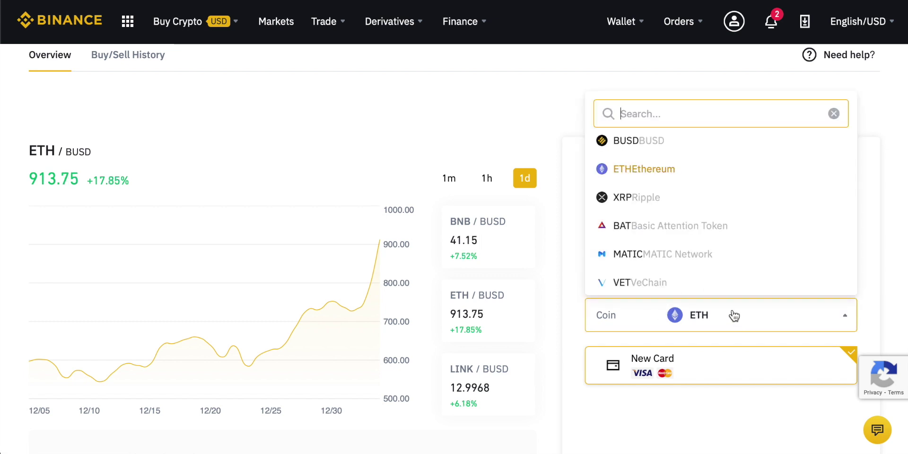
click(632, 200)
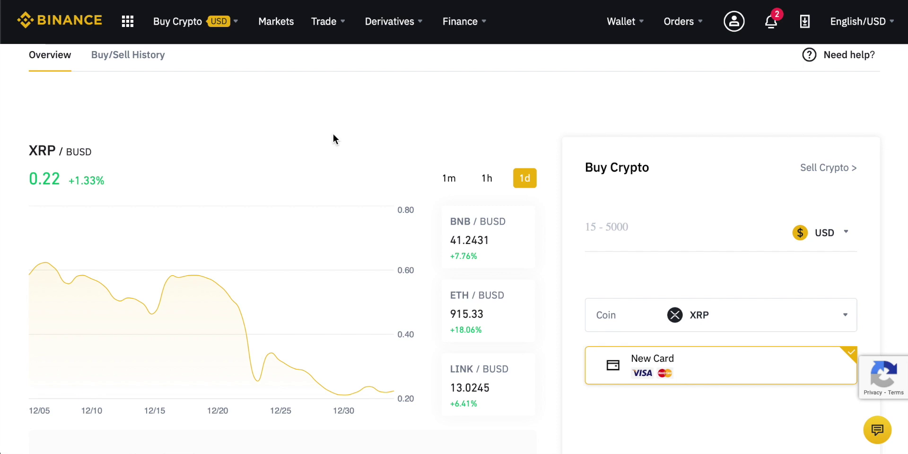
Search the purchase form's coin list for "btc" and choose BTC as the coin to buy.
click(732, 317)
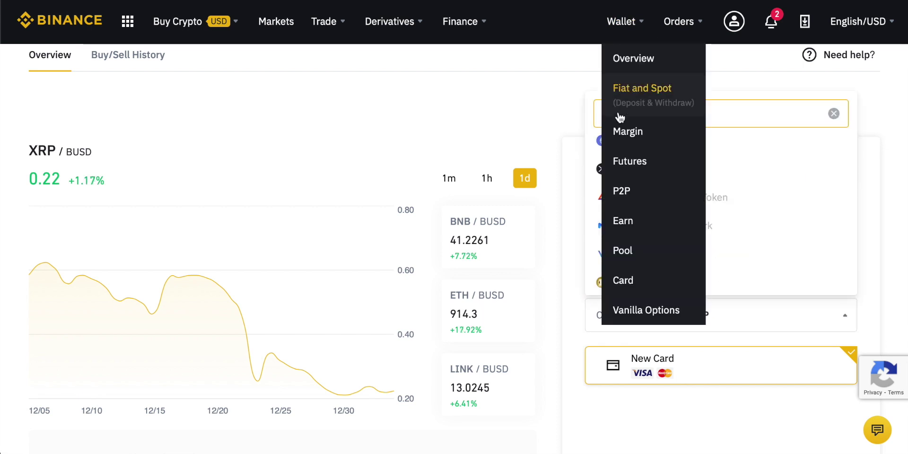
text(btc)
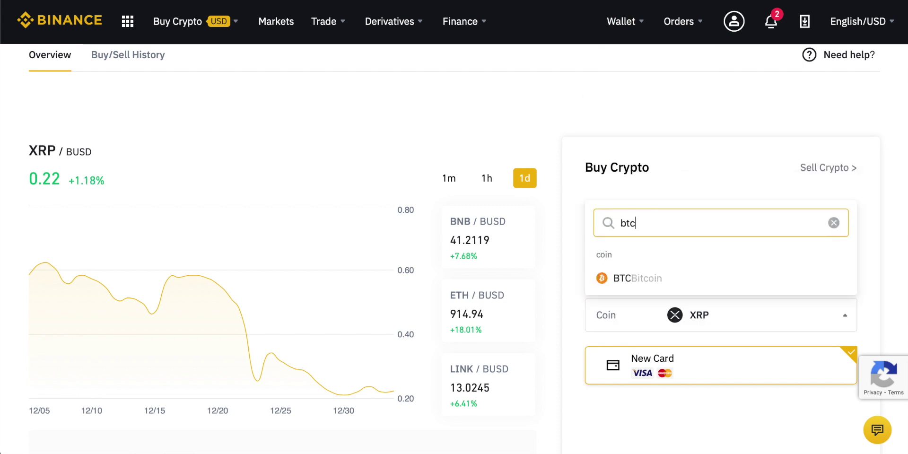
key(BackSpace)
key(BackSpace)
key(BackSpace)
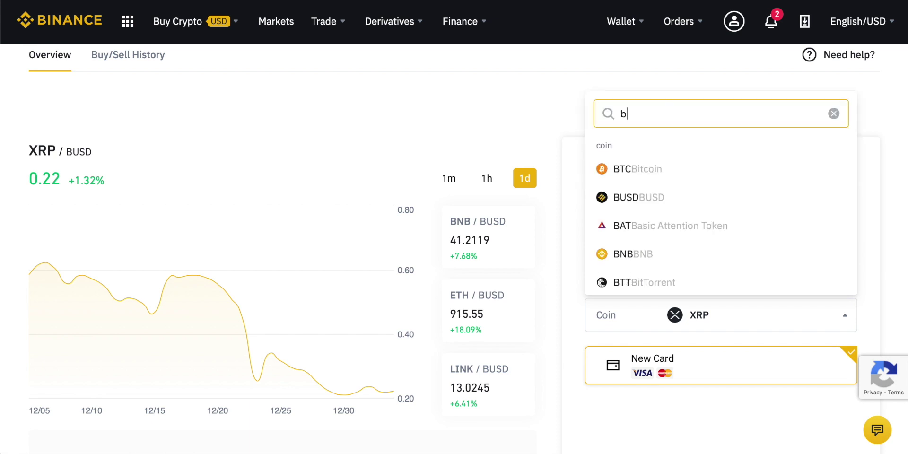
click(661, 168)
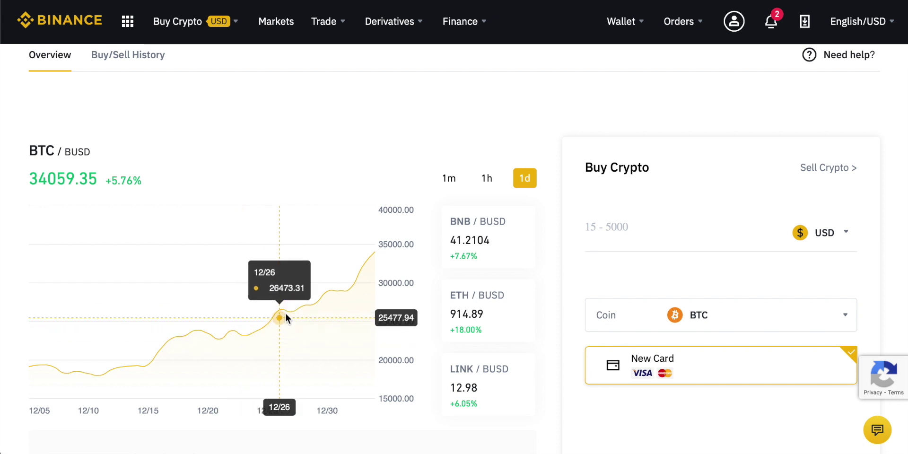
Compare the BTC chart at the 1m and 1d intervals and review the How To Buy With Bank Card steps.
click(448, 180)
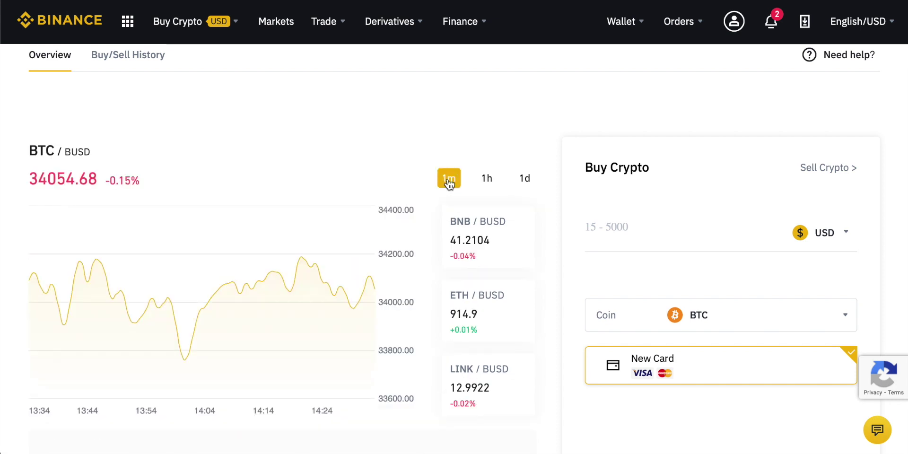
click(525, 178)
scroll(559, 182, down, 2)
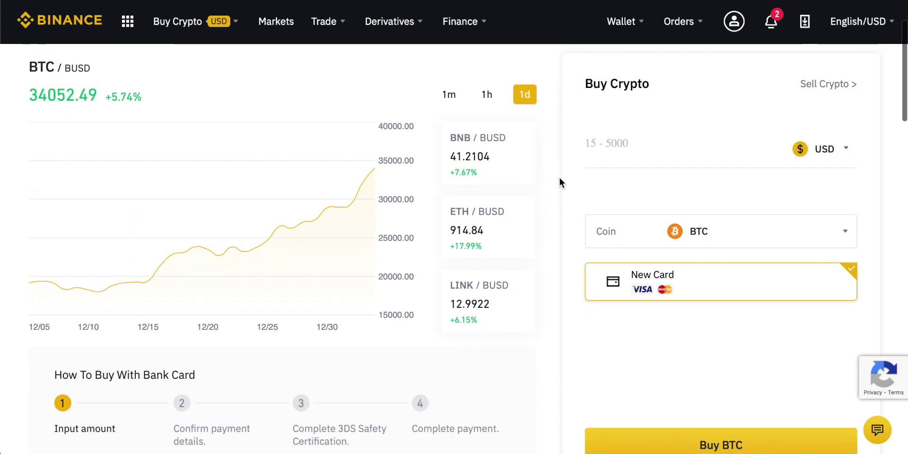
scroll(559, 179, up, 1)
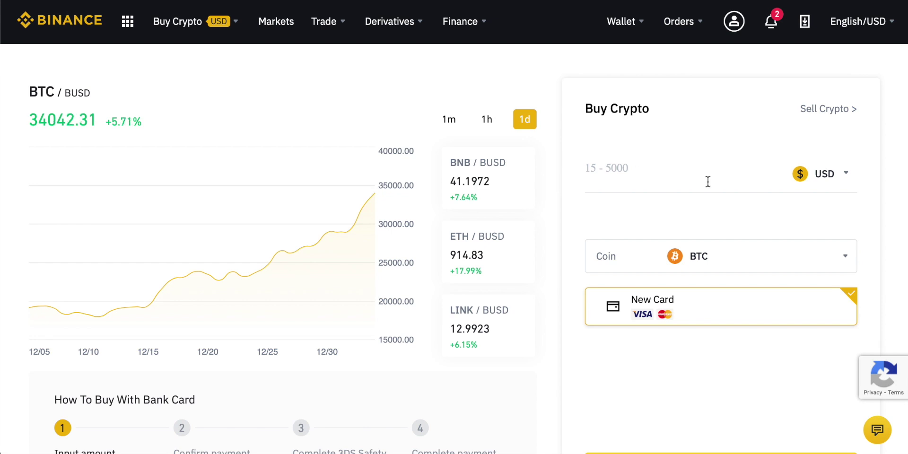
scroll(580, 189, down, 4)
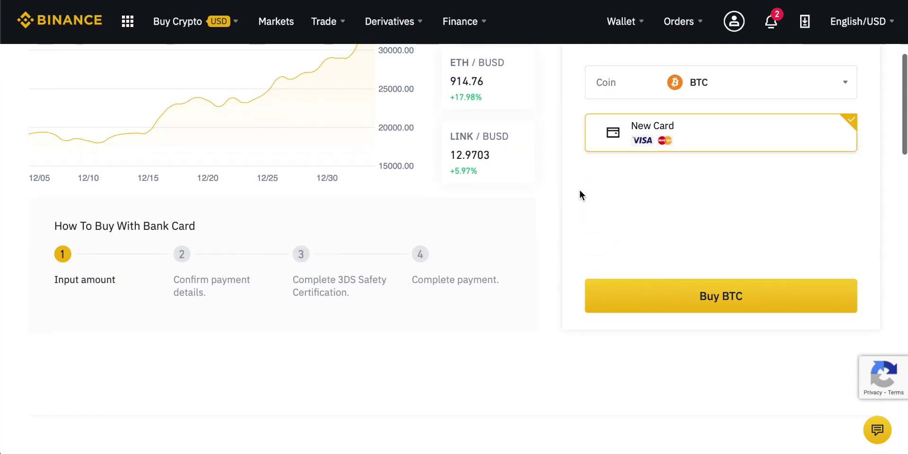
scroll(582, 189, up, 2)
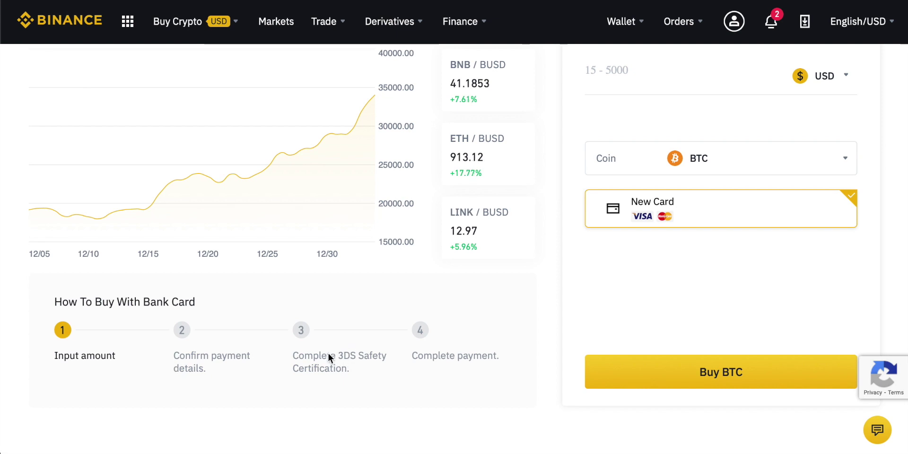
scroll(570, 288, up, 3)
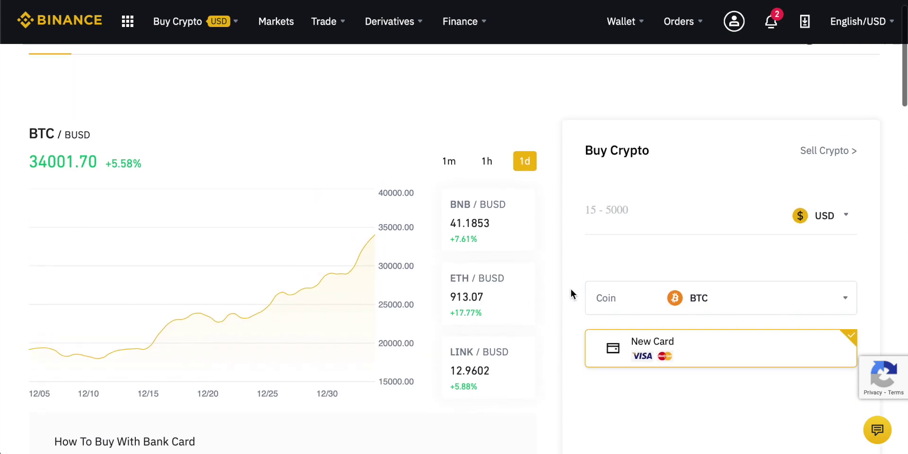
Try purchase amounts of 10, 15 and 1000 USD for the BTC order.
click(659, 191)
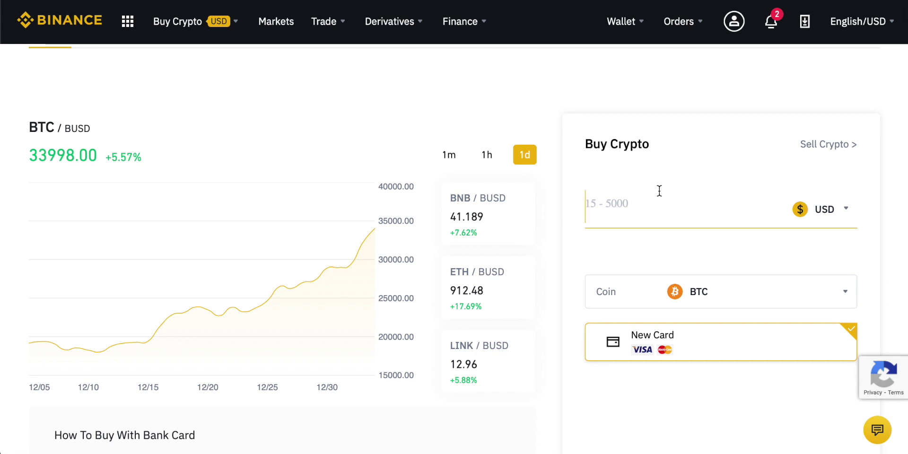
text(100)
key(BackSpace)
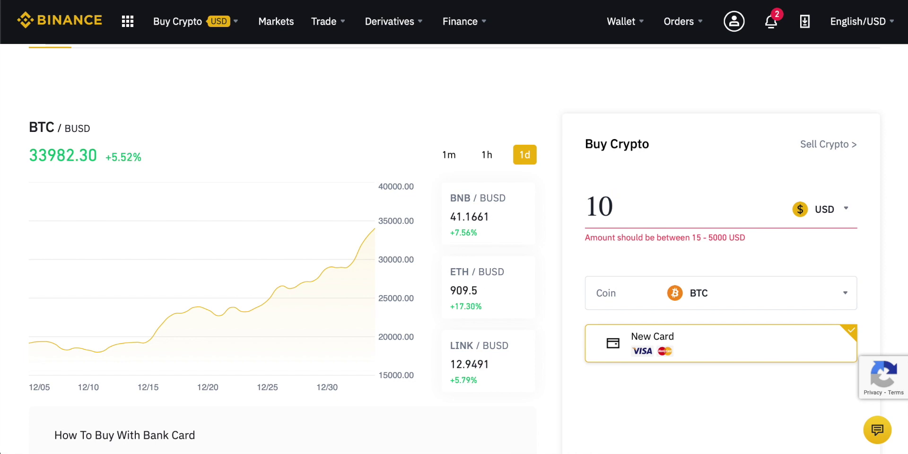
drag(633, 205, 557, 203)
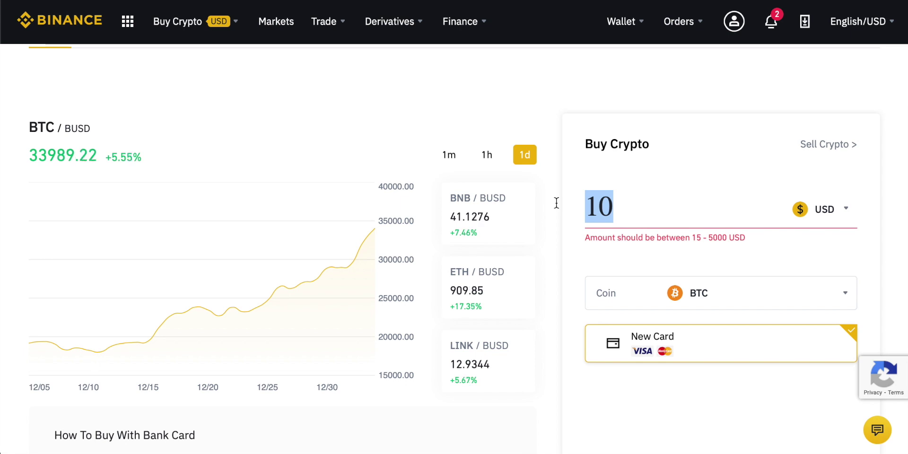
key(BackSpace)
text(15)
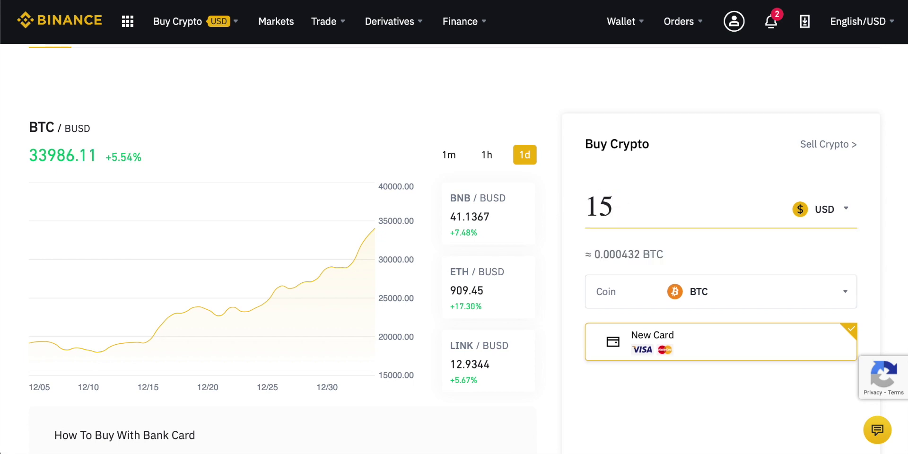
key(BackSpace)
key(BackSpace)
text(1000)
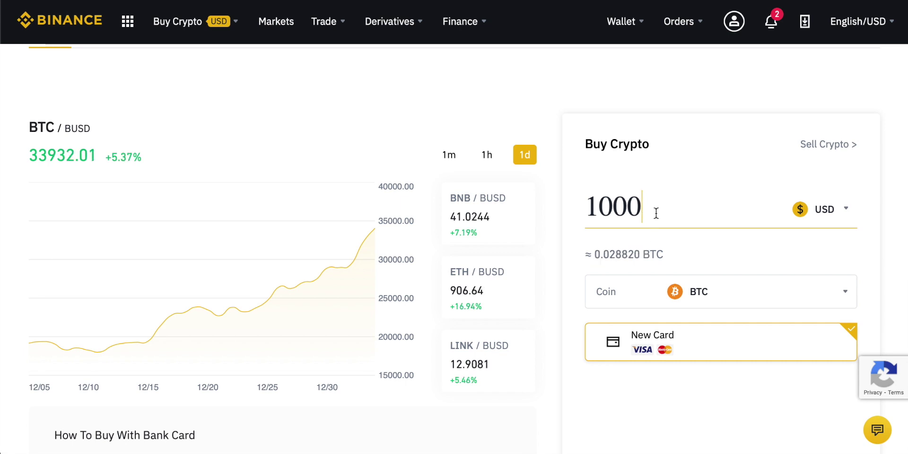
Set the BTC purchase amount to 100 USD.
drag(656, 213, 557, 204)
text(100)
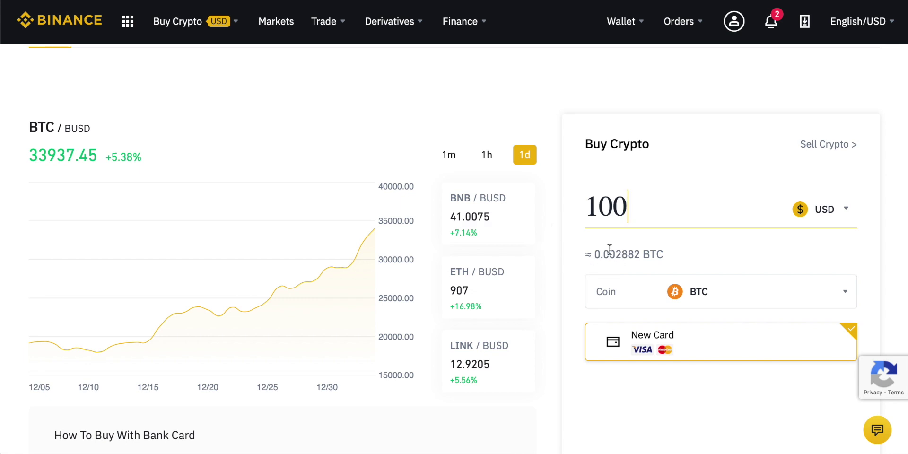
click(888, 258)
Look through the purchase form's coin list and close it without choosing another coin.
scroll(719, 244, down, 1)
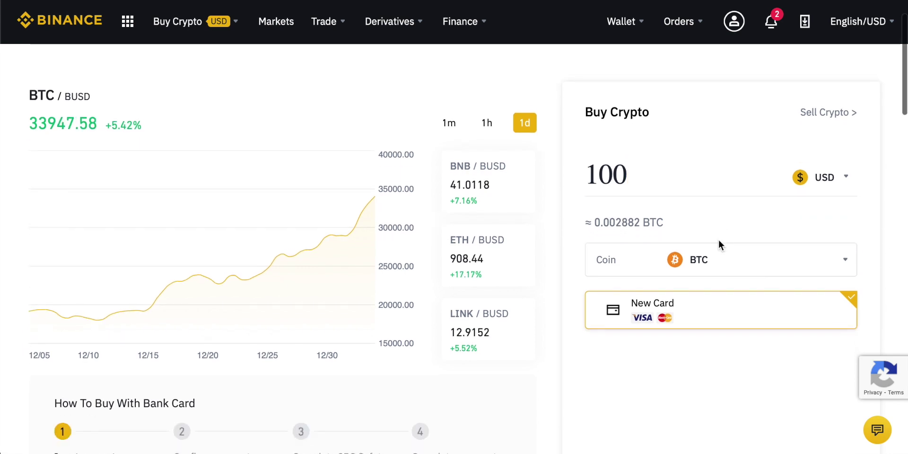
scroll(723, 243, down, 1)
click(744, 244)
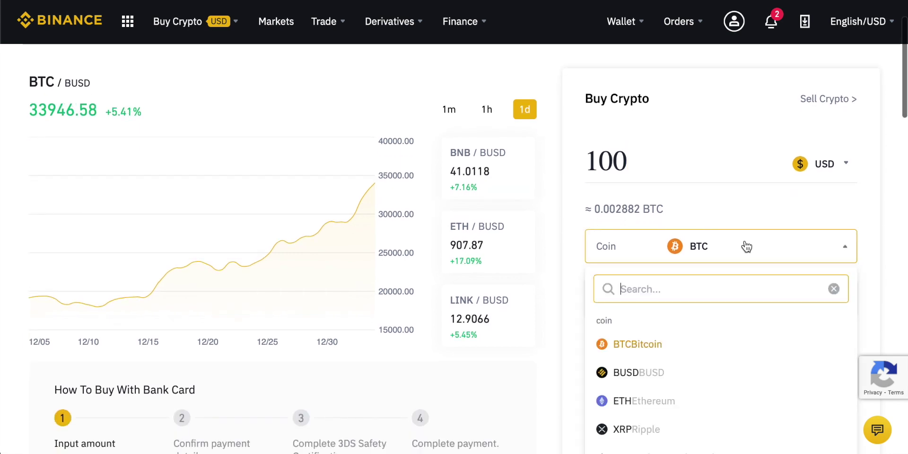
click(889, 218)
Submit the BTC purchase with the New Card payment option and proceed to identity verification.
scroll(593, 210, down, 4)
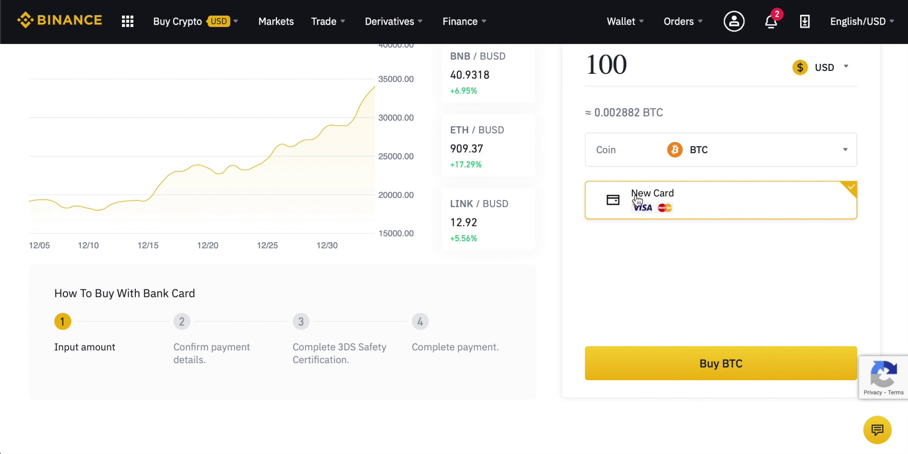
scroll(628, 239, up, 2)
scroll(628, 239, down, 4)
click(739, 300)
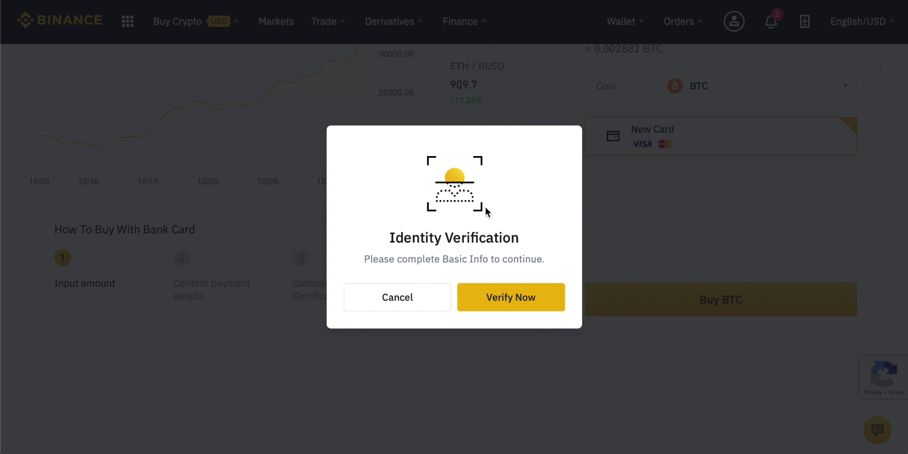
click(512, 295)
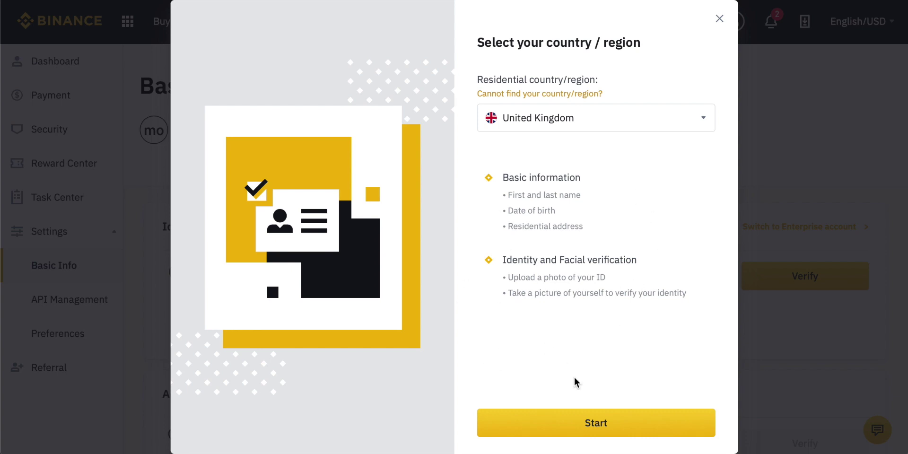
Close the country selection, visit the account dashboard and dismiss its security verification prompt, and return to the Basic Info settings.
click(719, 20)
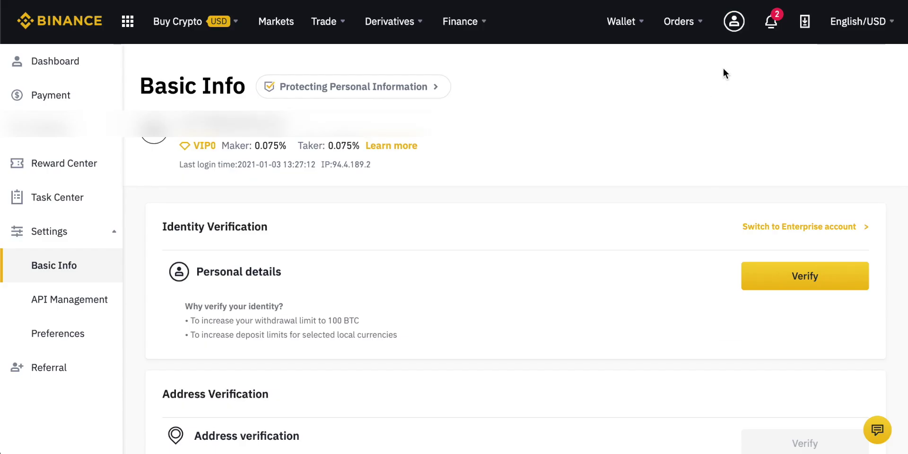
mouse_move(738, 29)
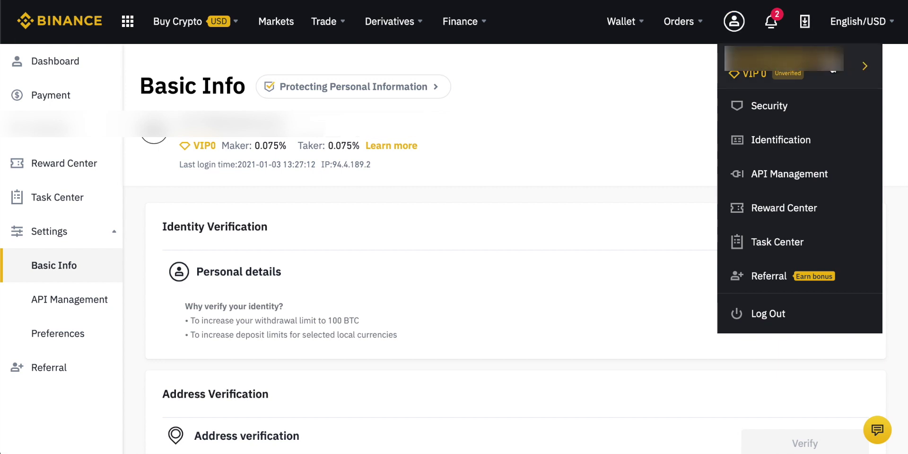
click(846, 63)
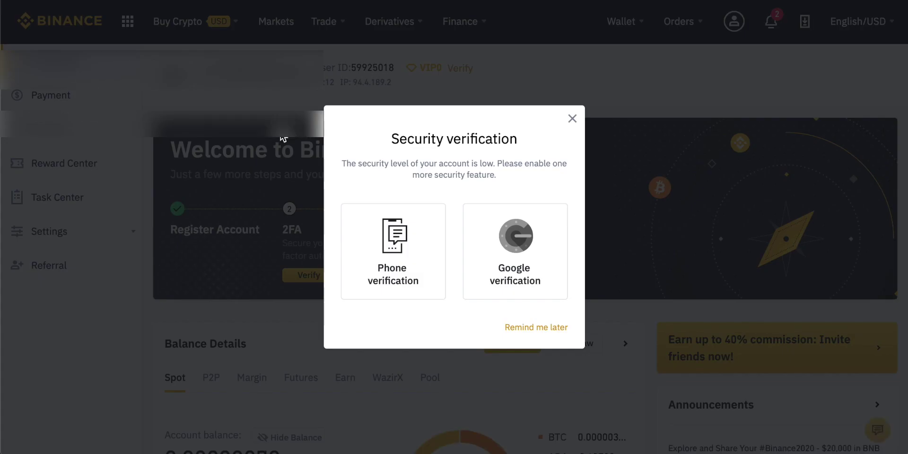
click(573, 119)
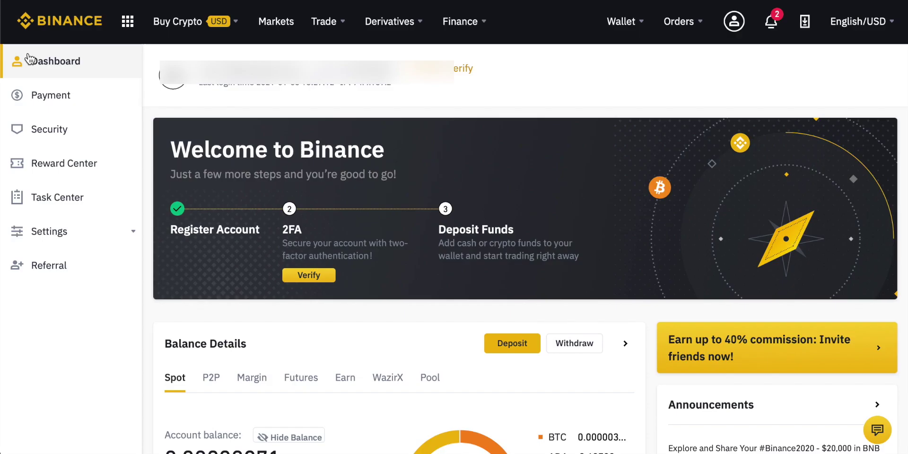
click(90, 242)
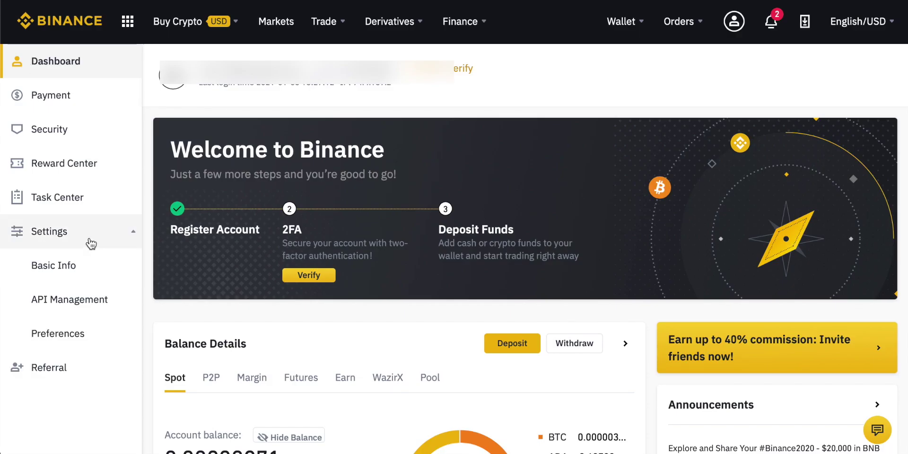
click(67, 271)
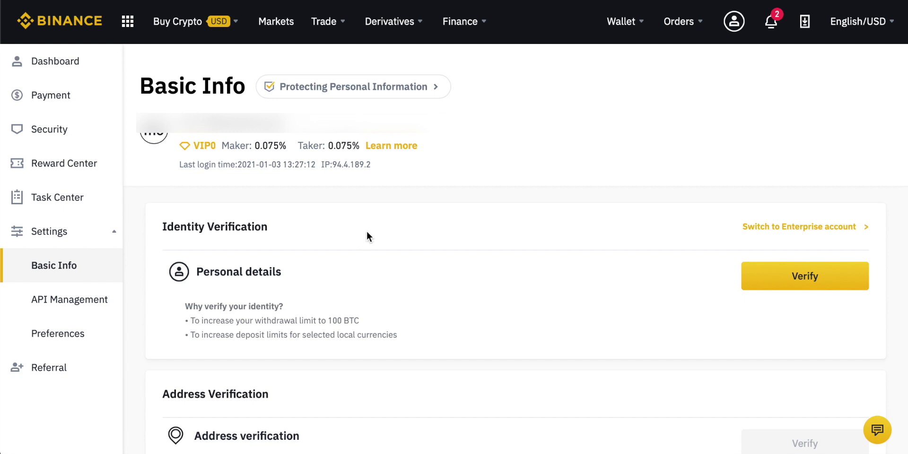
Open the Bank Deposit option for buying crypto with USD and look over its payment methods.
mouse_move(190, 26)
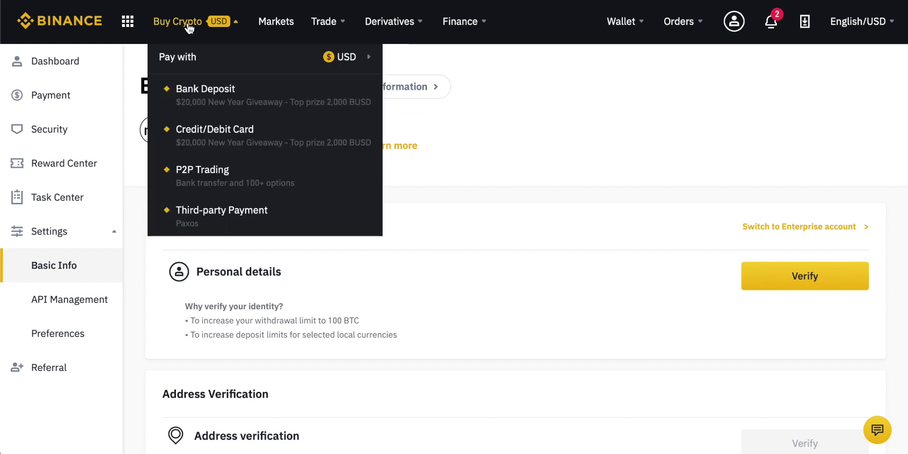
click(218, 90)
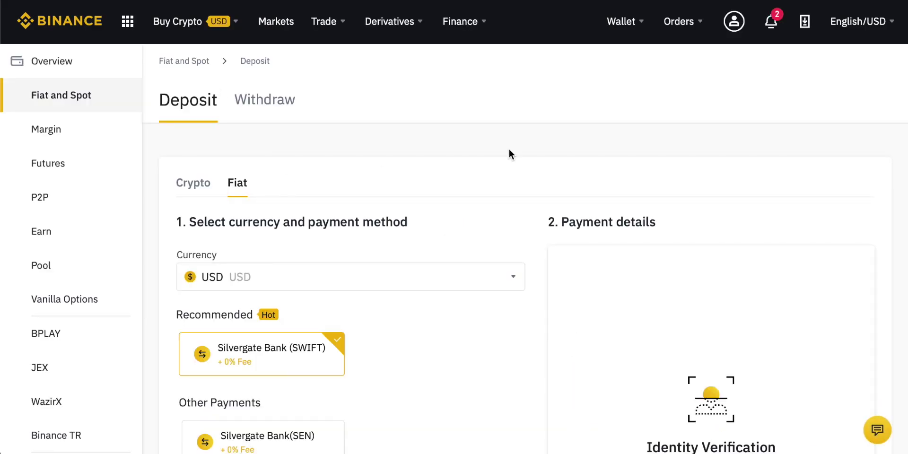
scroll(509, 148, down, 1)
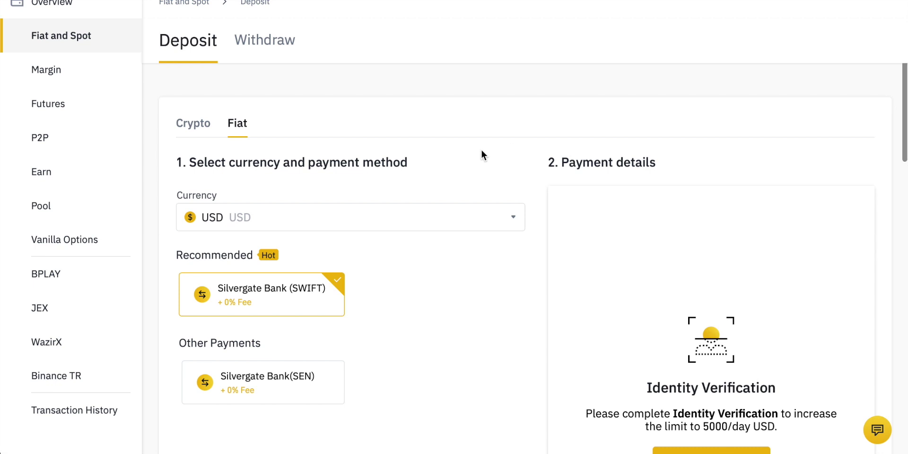
scroll(481, 151, down, 1)
scroll(333, 138, up, 2)
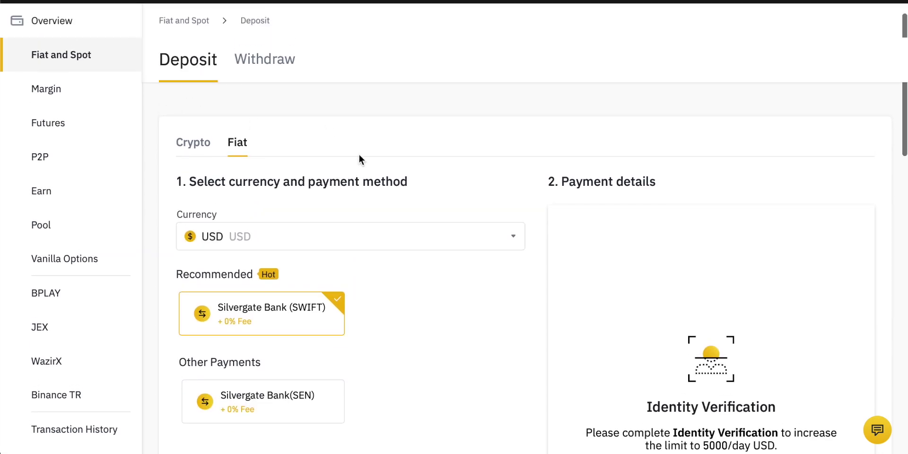
scroll(239, 150, down, 1)
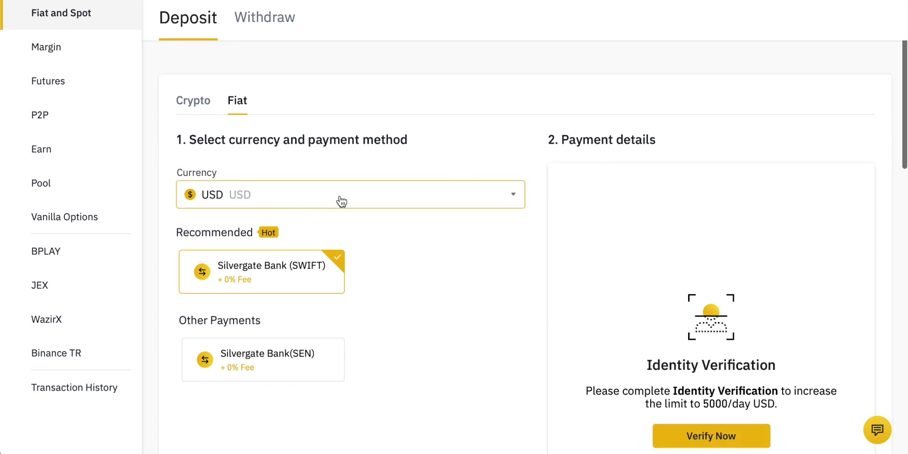
Change the fiat deposit currency to GBP (Pound Sterling) and review its recommended payment methods.
click(373, 201)
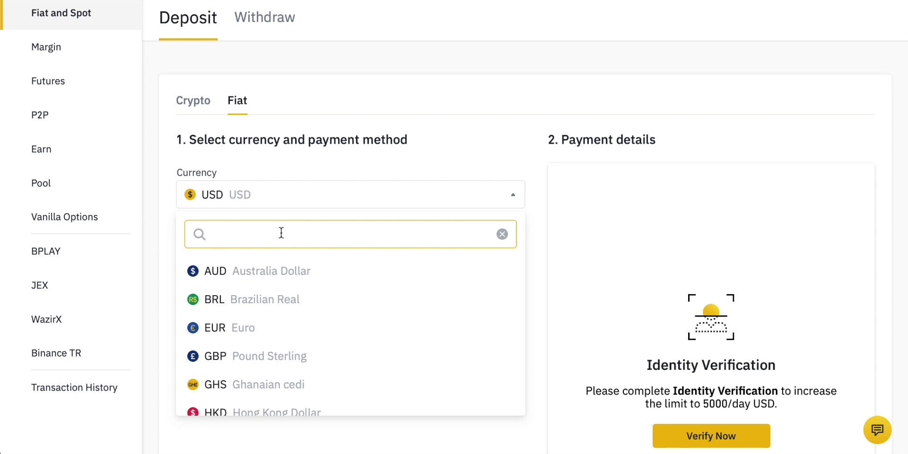
text(gbp)
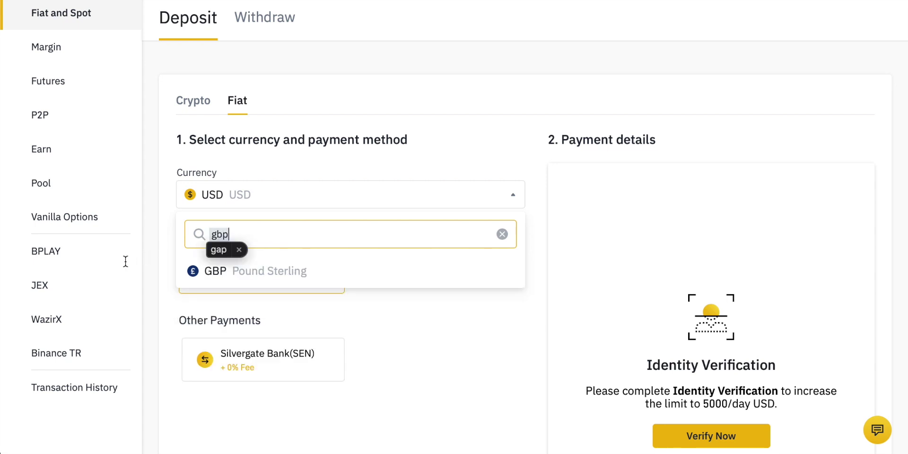
click(239, 250)
click(250, 267)
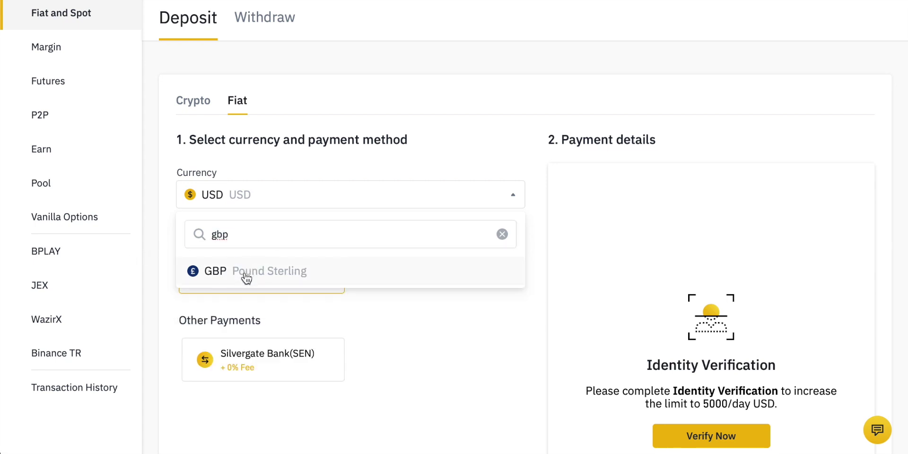
scroll(325, 222, down, 1)
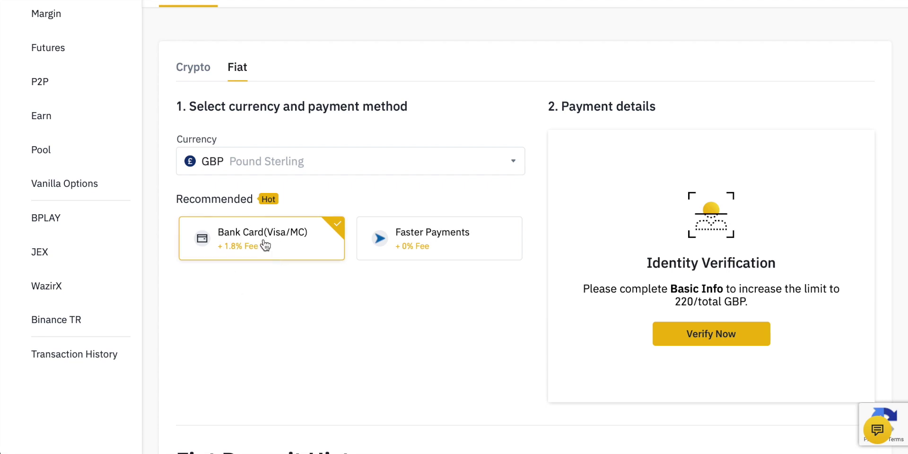
scroll(278, 324, up, 2)
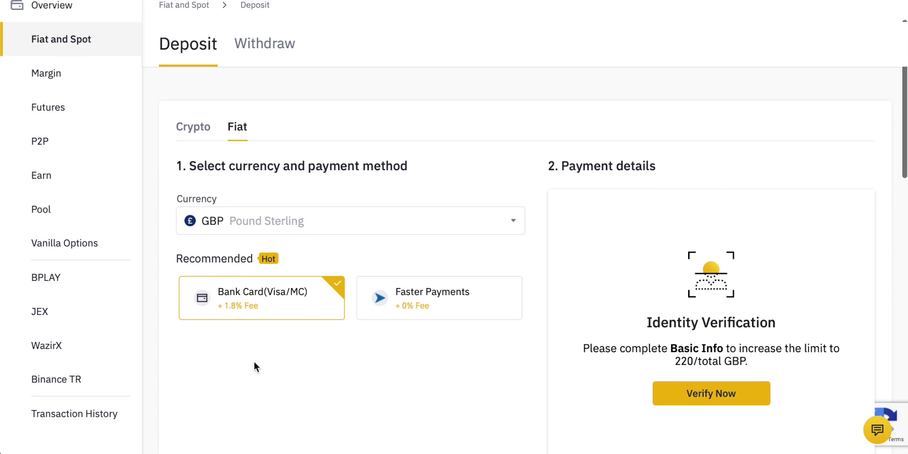
scroll(256, 366, down, 1)
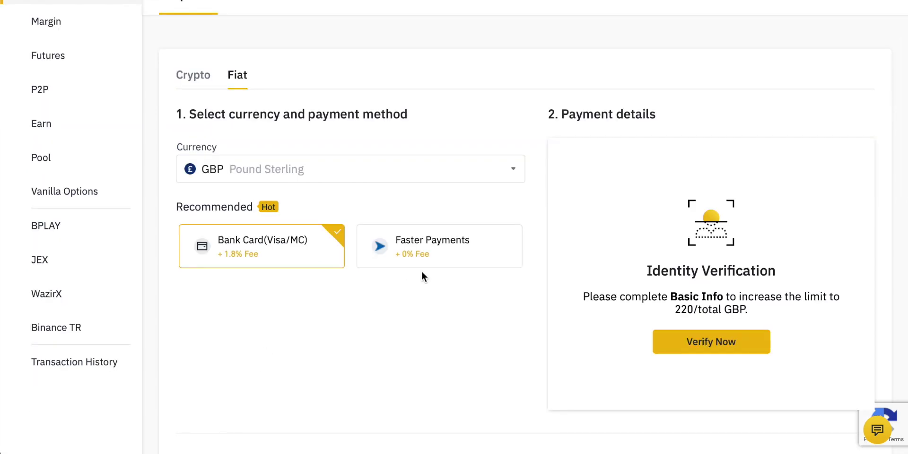
Select Faster Payments as the GBP deposit method and look over the payment details and Fiat Deposit History.
click(452, 256)
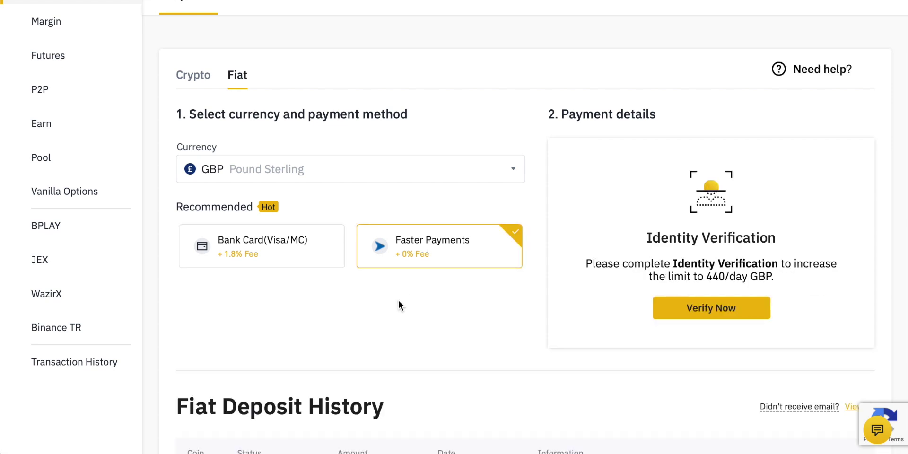
scroll(524, 293, up, 2)
scroll(537, 255, up, 1)
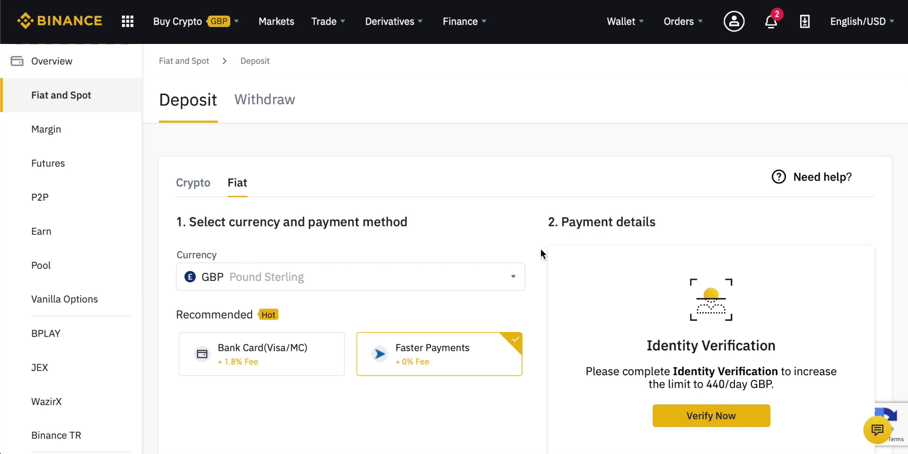
scroll(540, 250, down, 1)
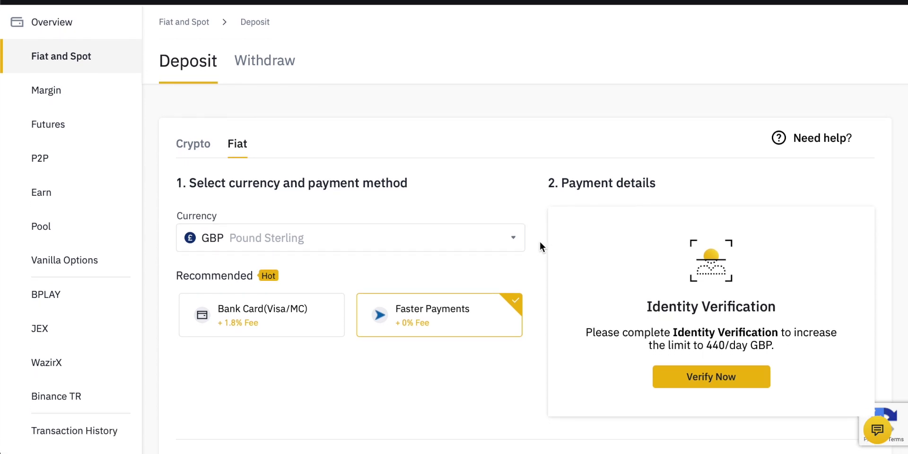
scroll(540, 244, up, 1)
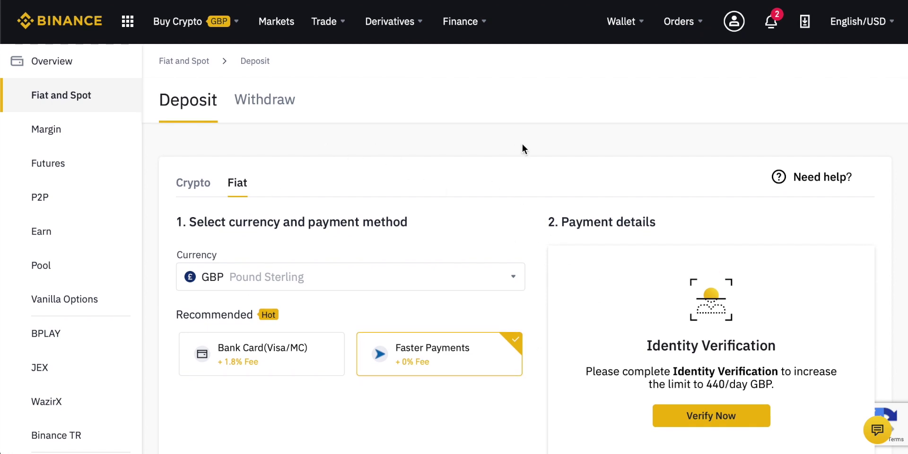
scroll(544, 193, down, 2)
scroll(546, 194, down, 4)
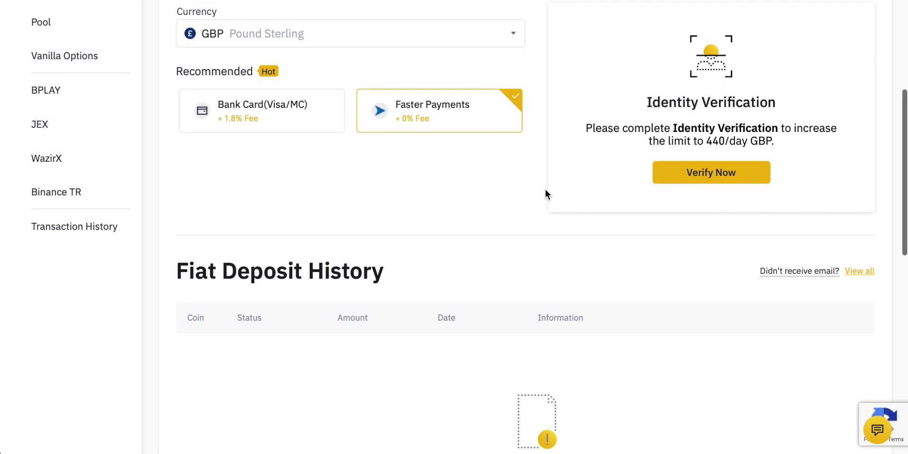
scroll(350, 202, down, 1)
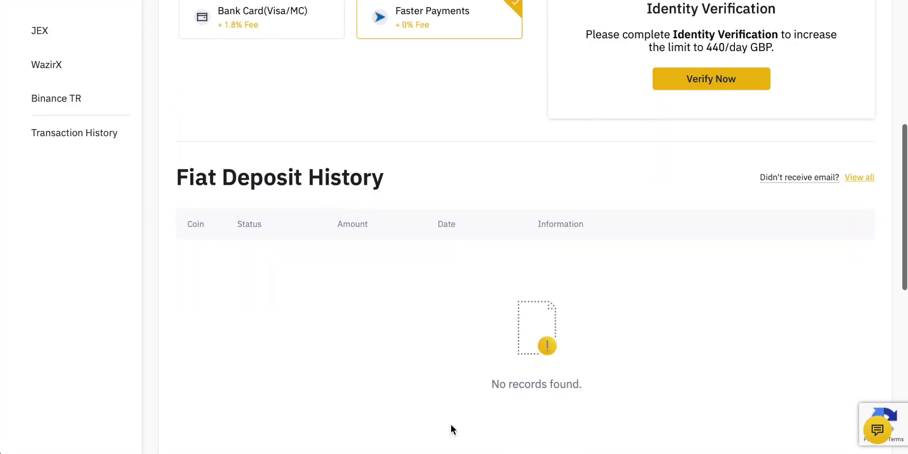
scroll(455, 292, up, 4)
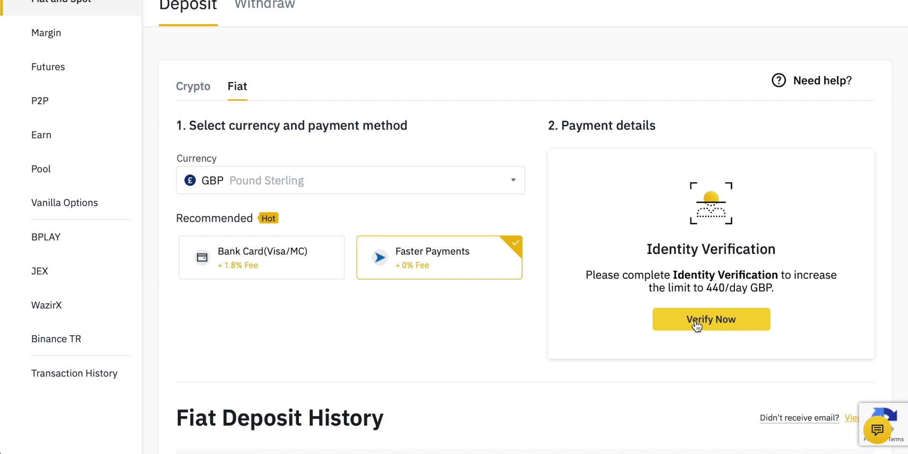
Set the fiat deposit currency back to USD.
click(350, 186)
text(u)
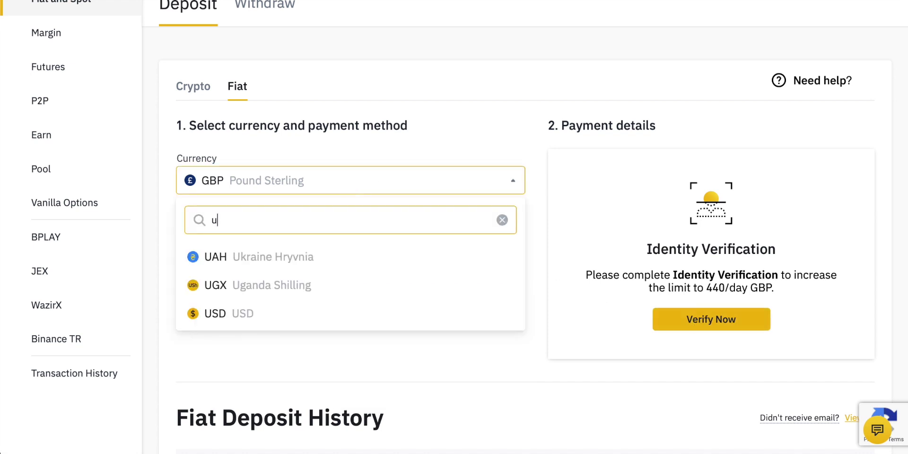
text(sd)
click(233, 258)
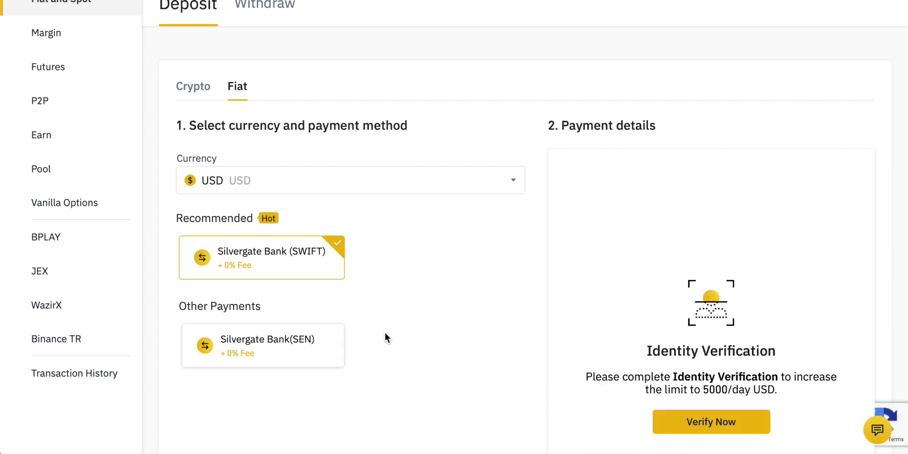
Switch to the crypto deposit page and examine the BTC deposit networks, deposit address with QR code, and deposit tips.
scroll(460, 294, up, 3)
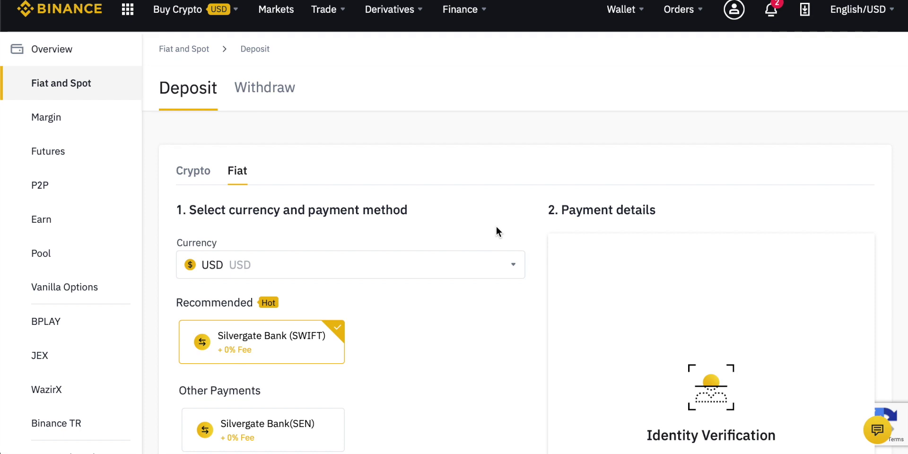
click(196, 171)
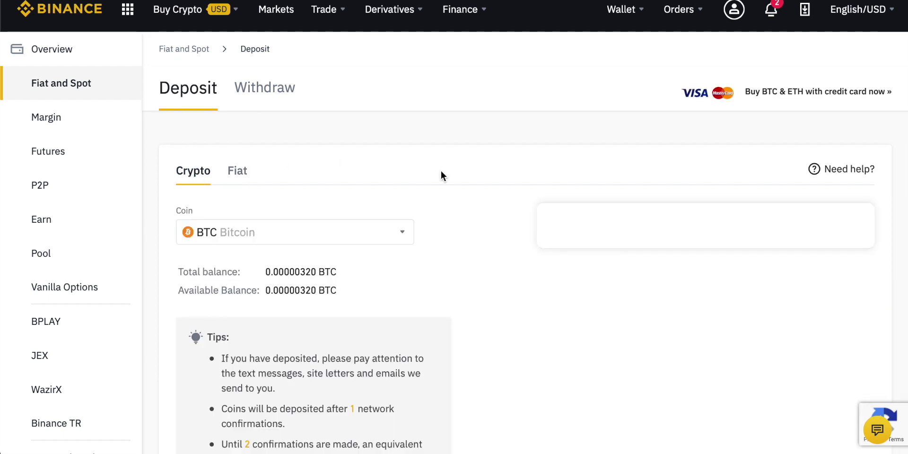
scroll(470, 178, down, 1)
scroll(476, 172, up, 1)
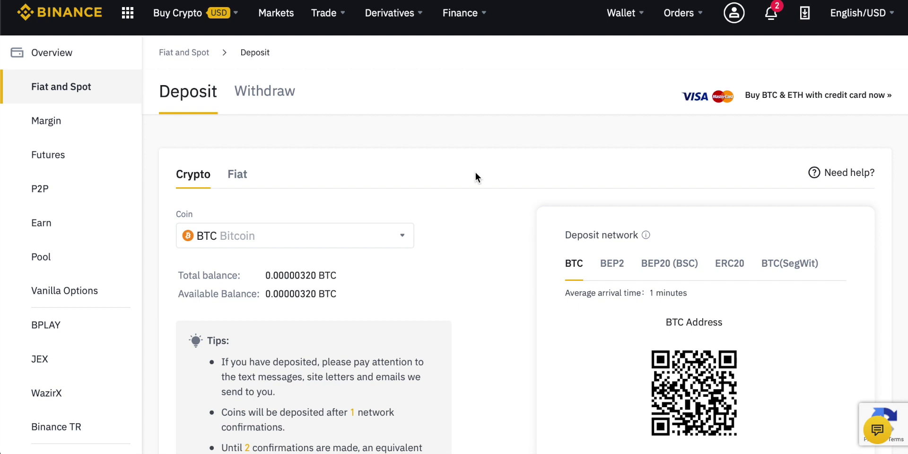
scroll(519, 175, down, 1)
scroll(521, 176, up, 1)
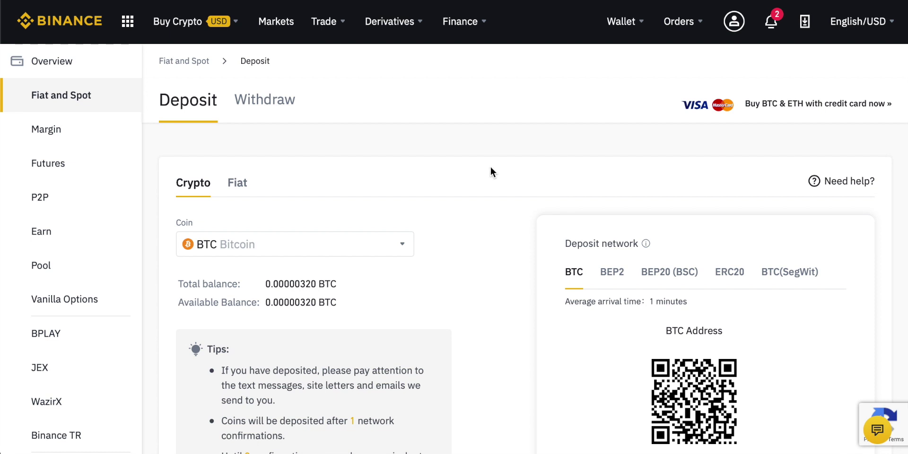
scroll(491, 167, down, 1)
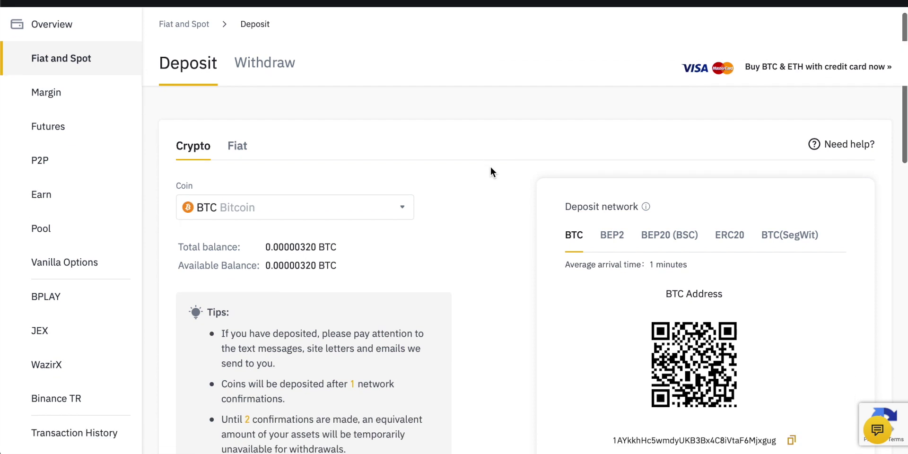
scroll(485, 170, up, 1)
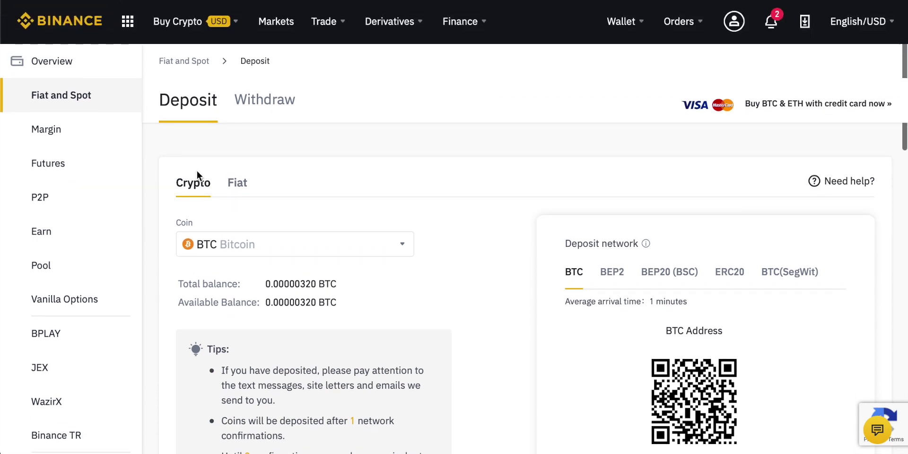
scroll(515, 170, down, 2)
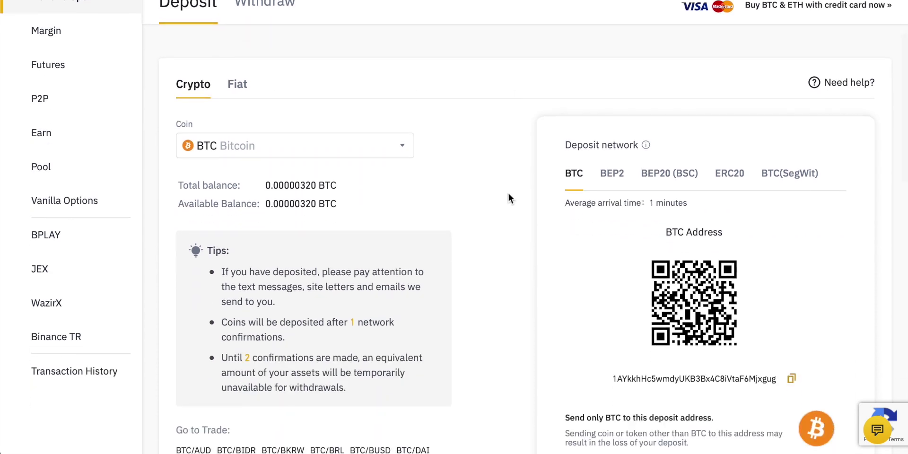
scroll(508, 194, down, 1)
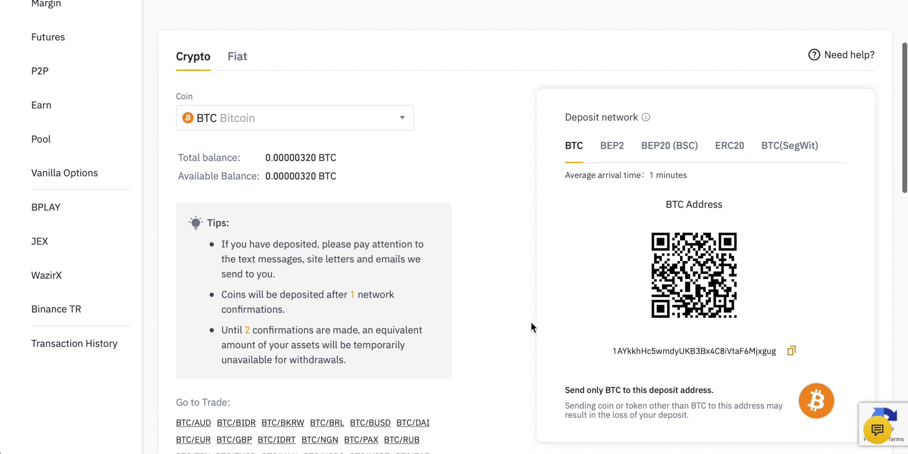
scroll(527, 265, up, 1)
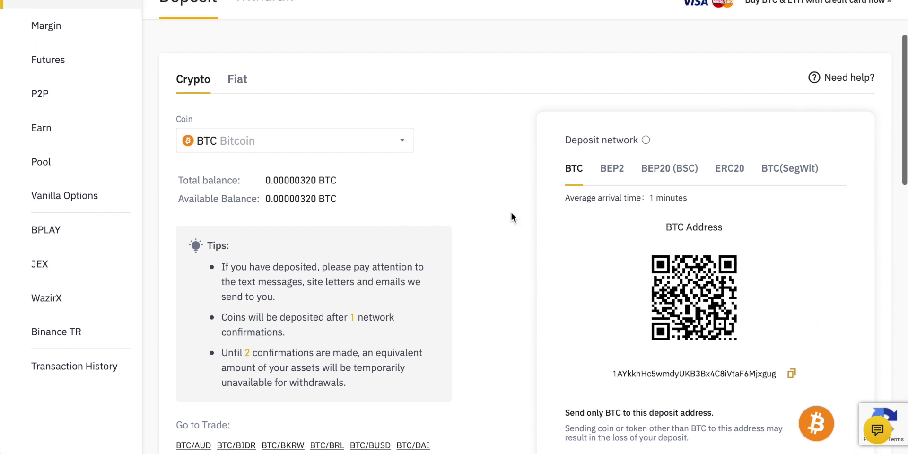
Switch the crypto deposit coin to ETH (Ethereum) and examine its deposit networks, ERC20 address and tips.
click(399, 141)
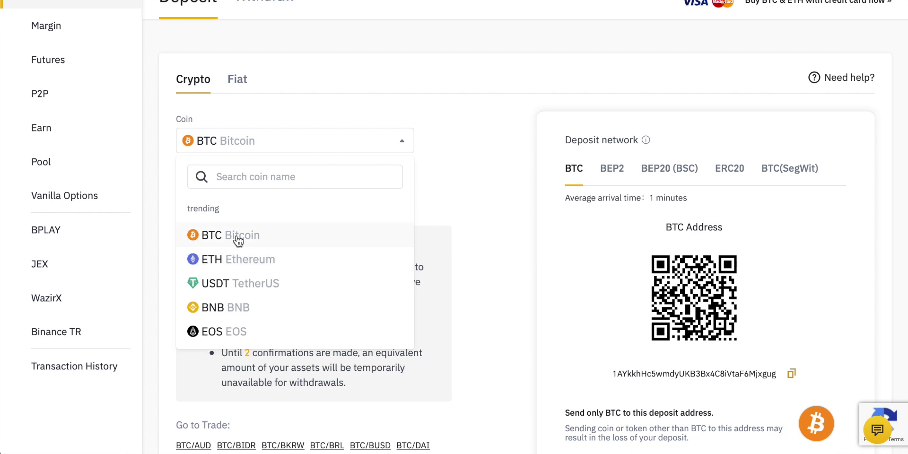
click(229, 261)
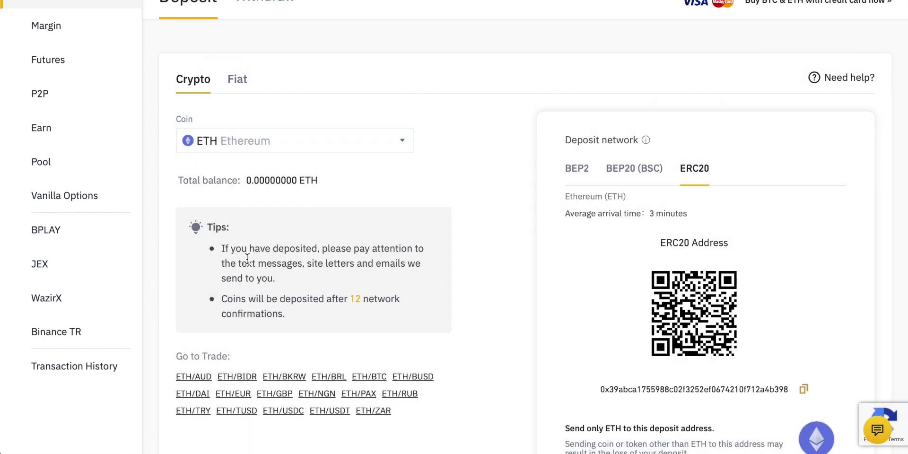
scroll(503, 227, down, 2)
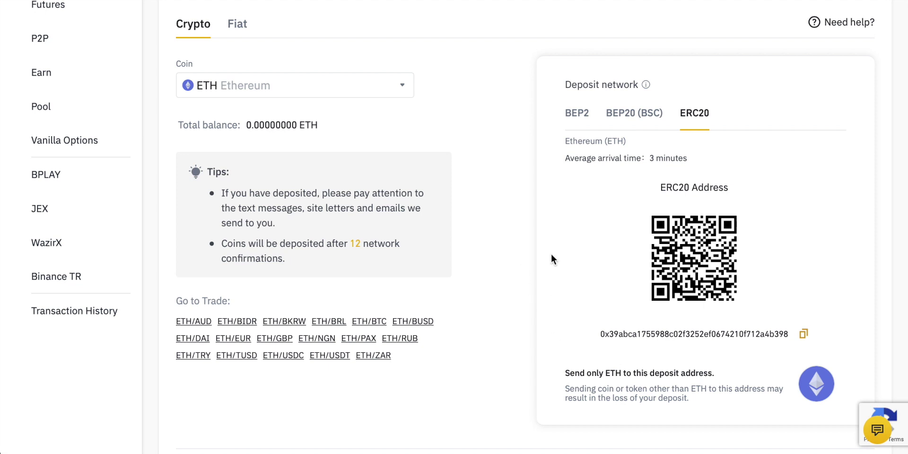
scroll(501, 193, up, 3)
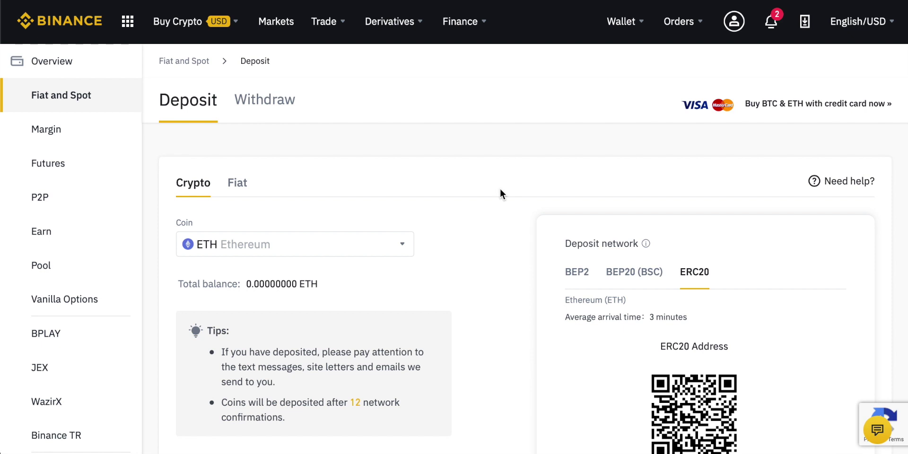
Open the withdrawal page, dismiss its coin selection guide, review the USD fiat withdrawal methods, and return to the fiat deposit page.
click(263, 104)
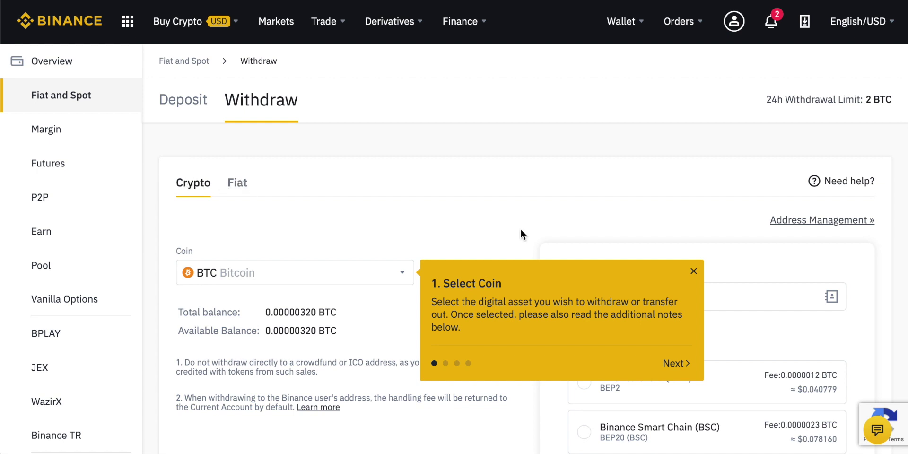
click(694, 271)
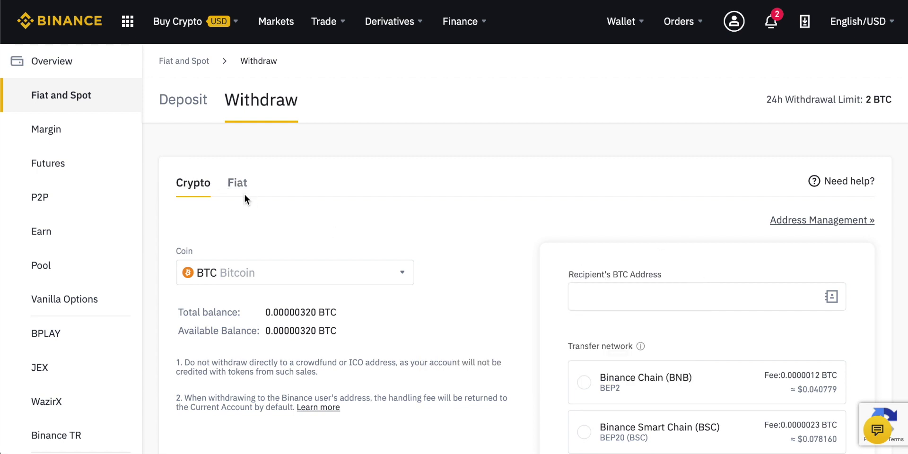
click(238, 182)
scroll(512, 152, down, 2)
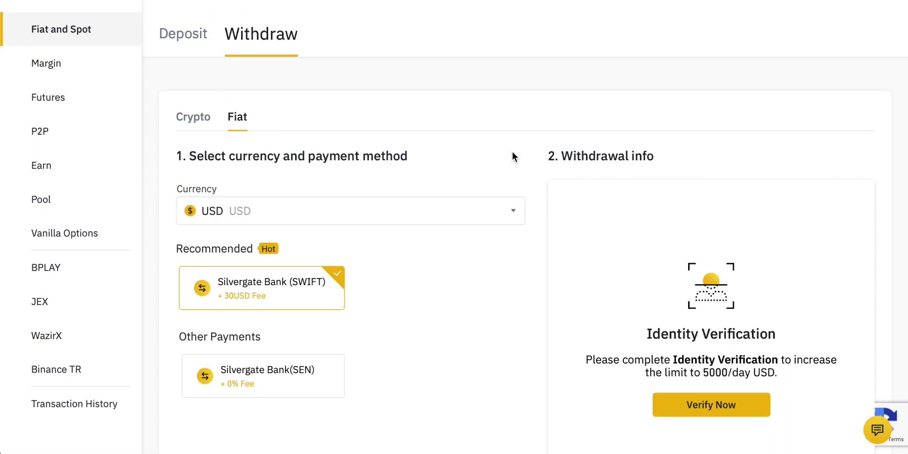
scroll(545, 124, down, 2)
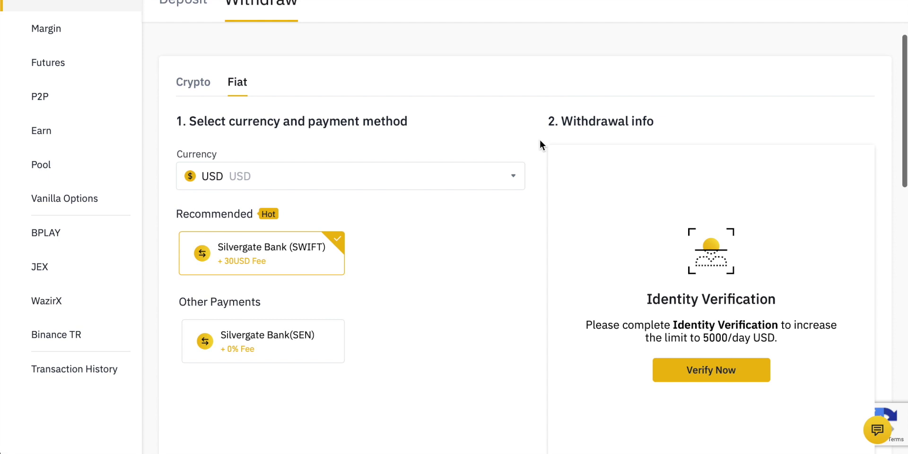
scroll(540, 144, down, 1)
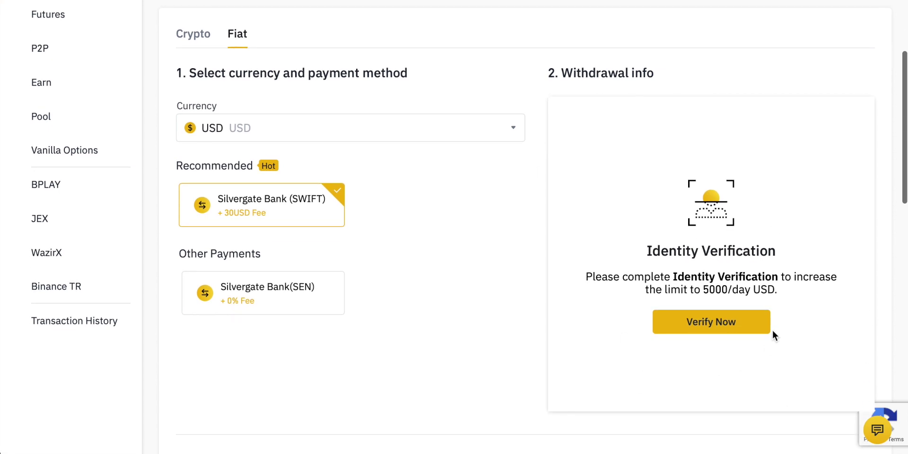
scroll(544, 179, up, 3)
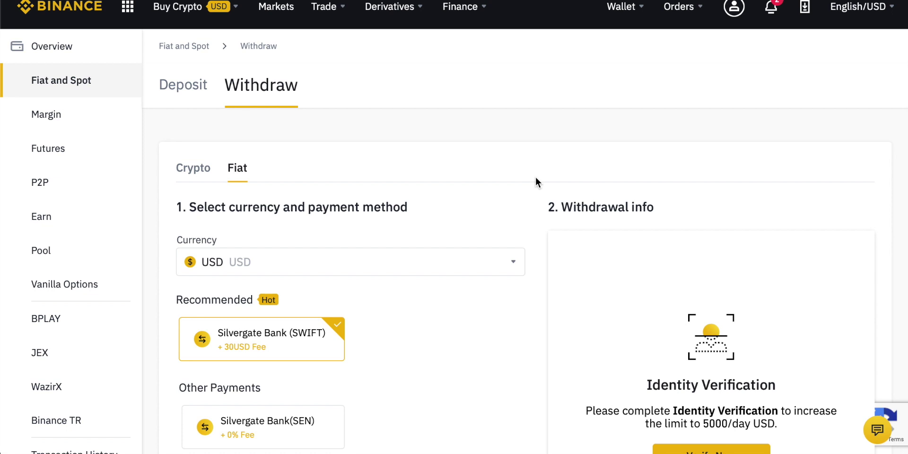
key(alt+Left)
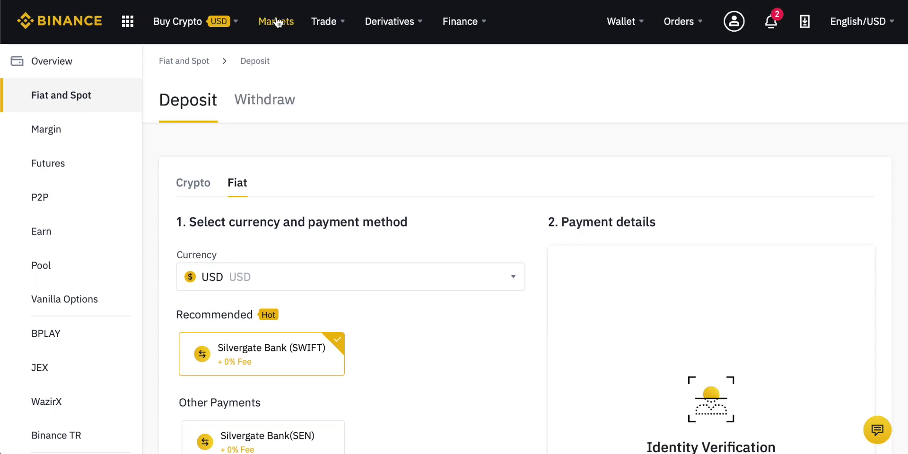
Open the Convert trading page and look over the Convert & OTC Portal heading and conversion form.
mouse_move(328, 22)
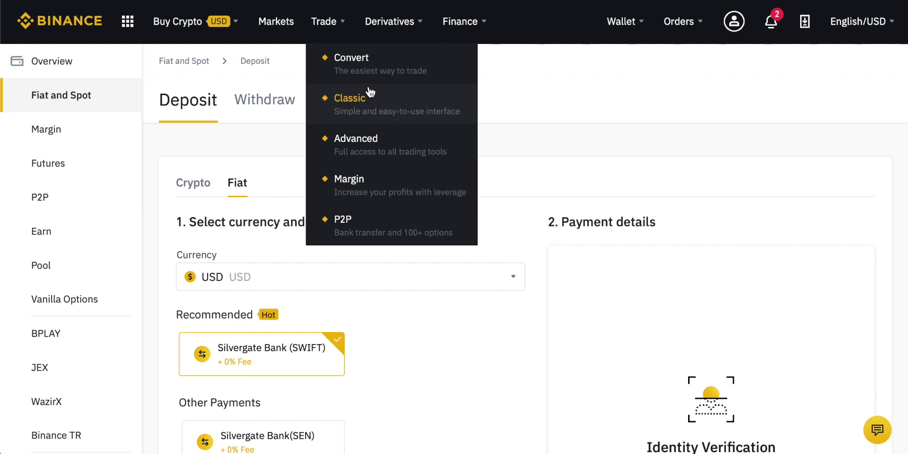
click(357, 61)
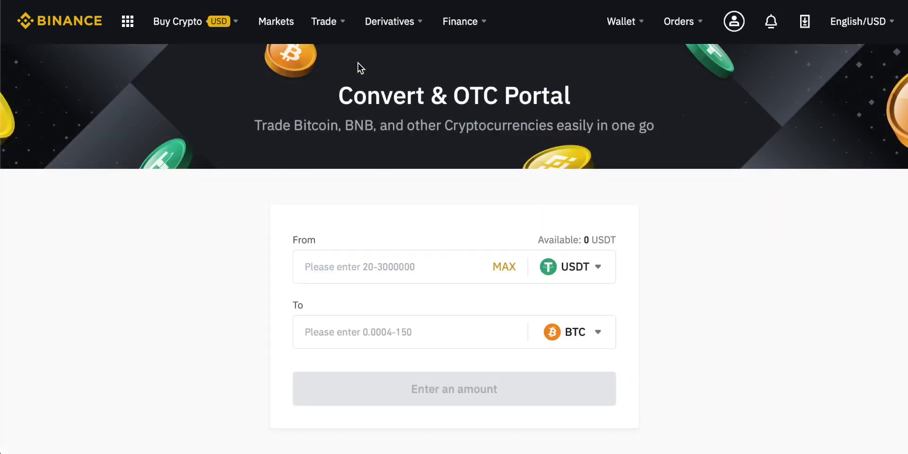
scroll(192, 220, down, 1)
scroll(211, 219, up, 1)
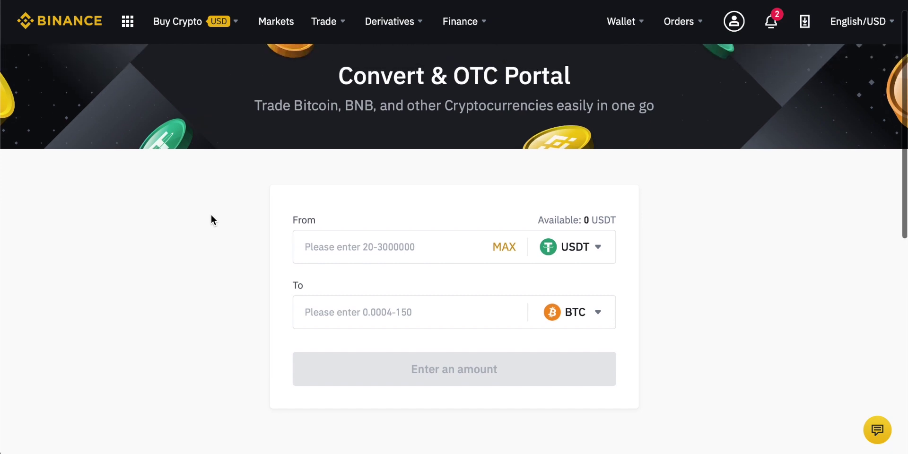
double_click(494, 94)
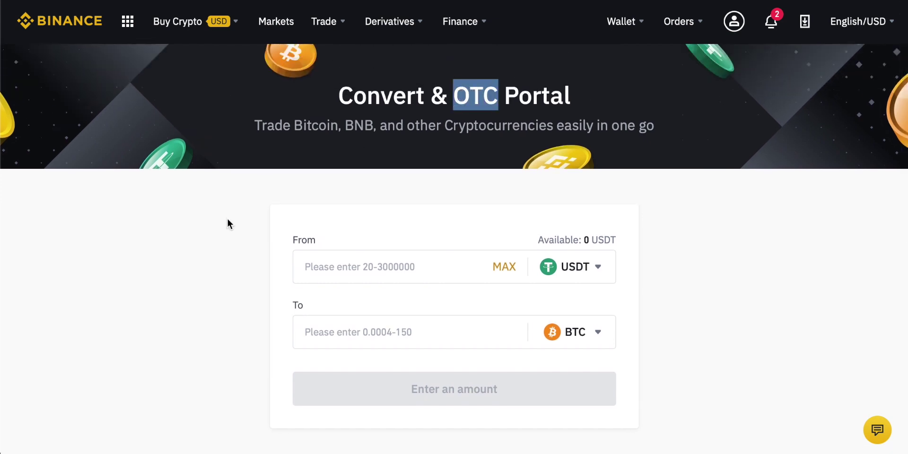
scroll(228, 218, down, 1)
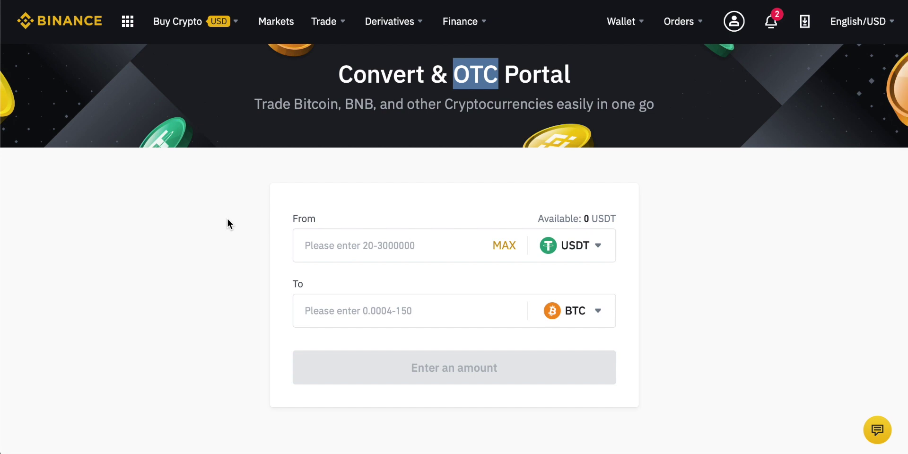
Review the Buy Crypto payment options for USD and close them again.
mouse_move(192, 25)
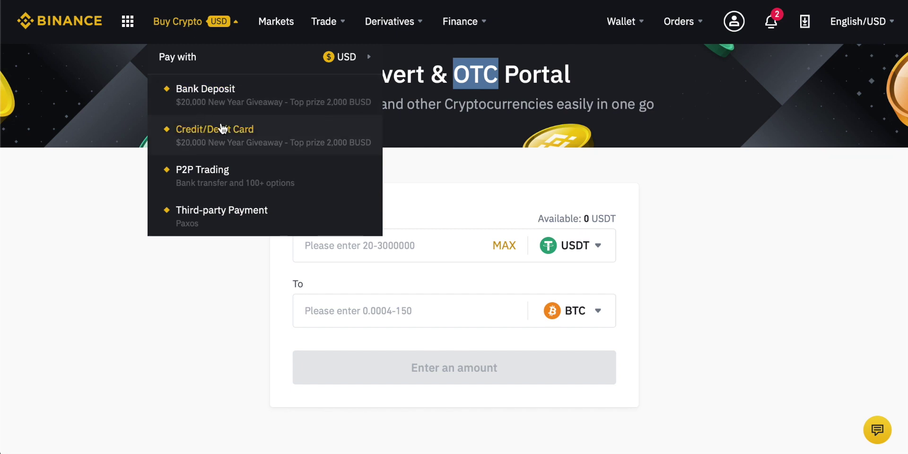
click(729, 285)
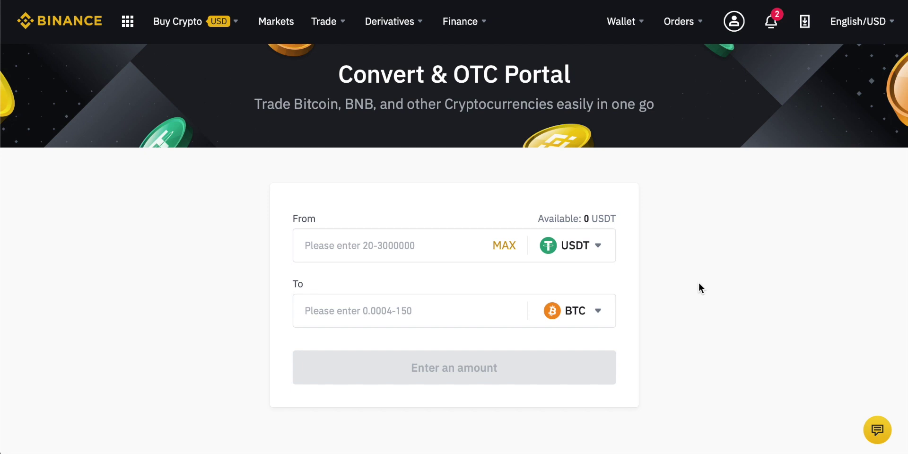
scroll(666, 271, up, 1)
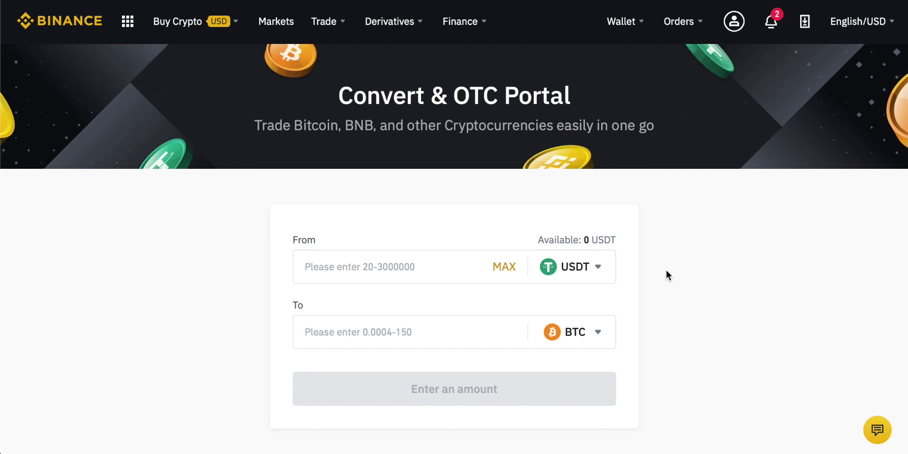
Set the coin to convert from to BTC in the conversion form.
scroll(665, 270, down, 1)
click(601, 231)
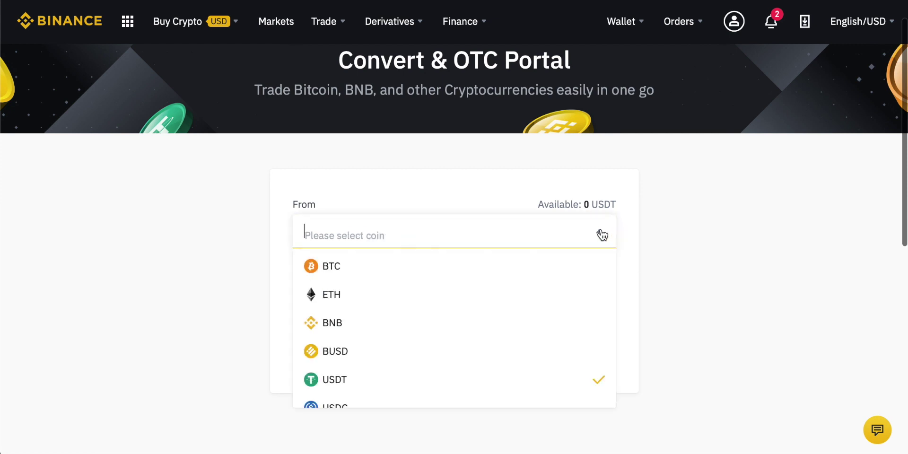
click(355, 264)
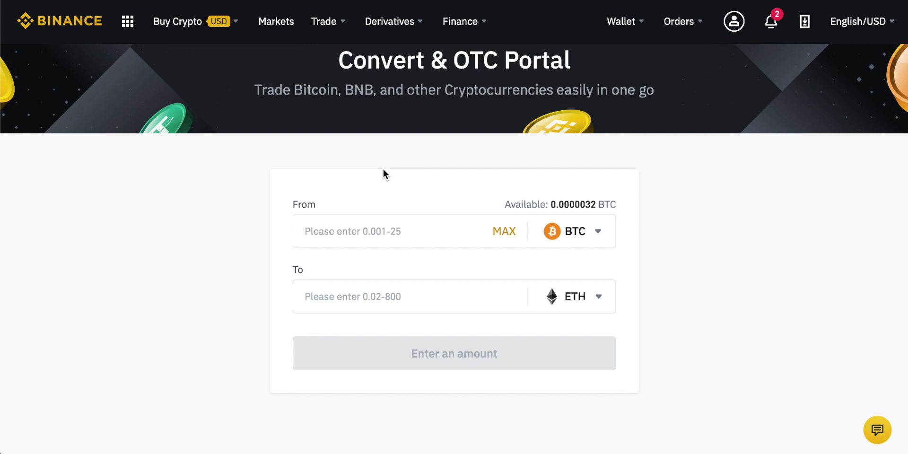
Browse the available target coins and choose DOGE as the coin to receive.
click(599, 297)
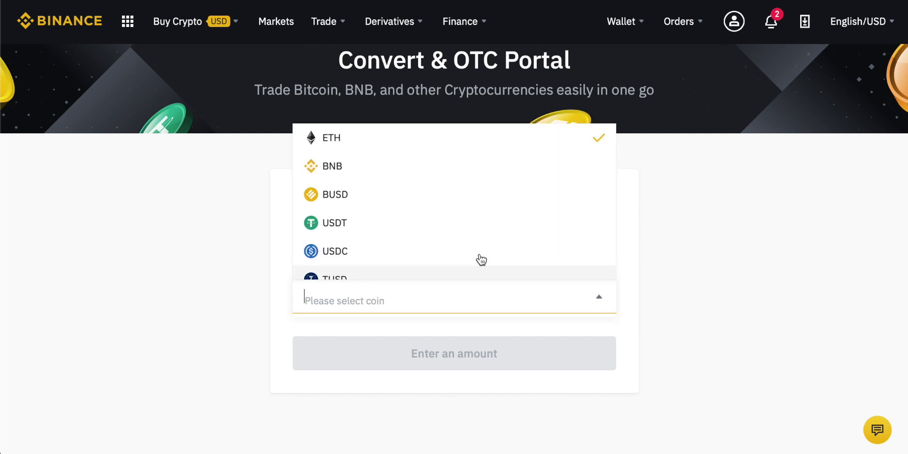
scroll(385, 197, down, 3)
scroll(388, 196, down, 4)
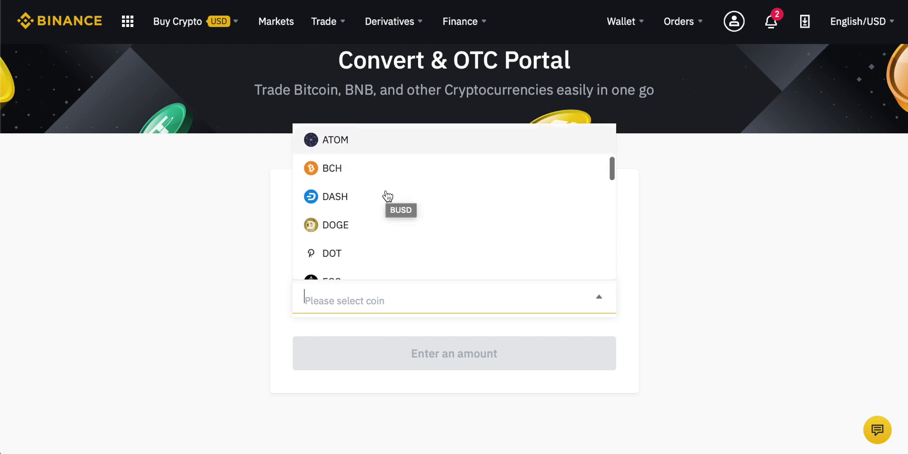
scroll(387, 196, up, 1)
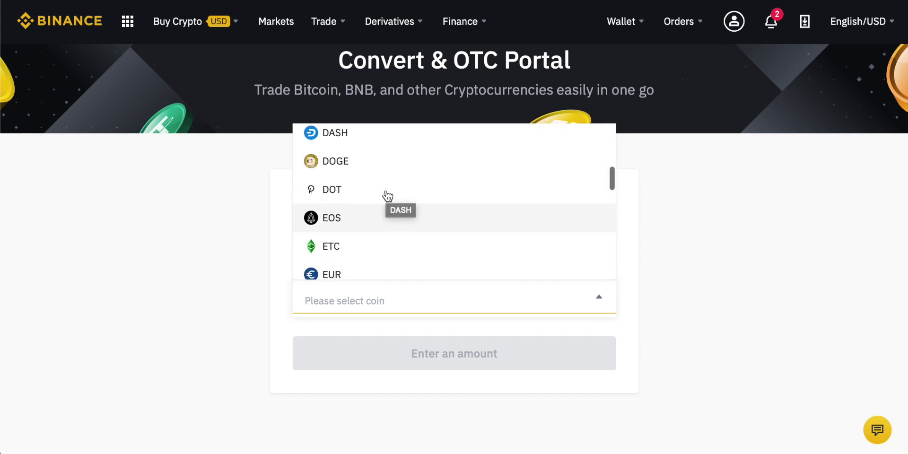
click(354, 169)
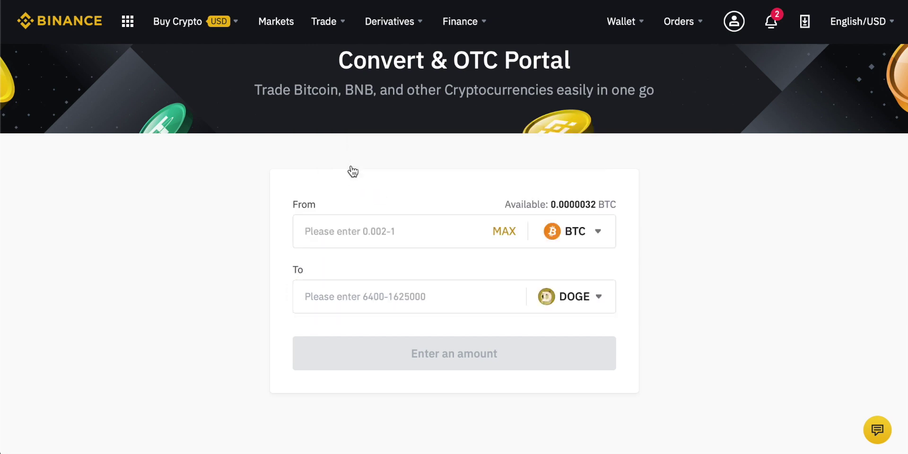
Enter 0.00000032 as the BTC amount to convert.
click(391, 236)
text(0.00000032)
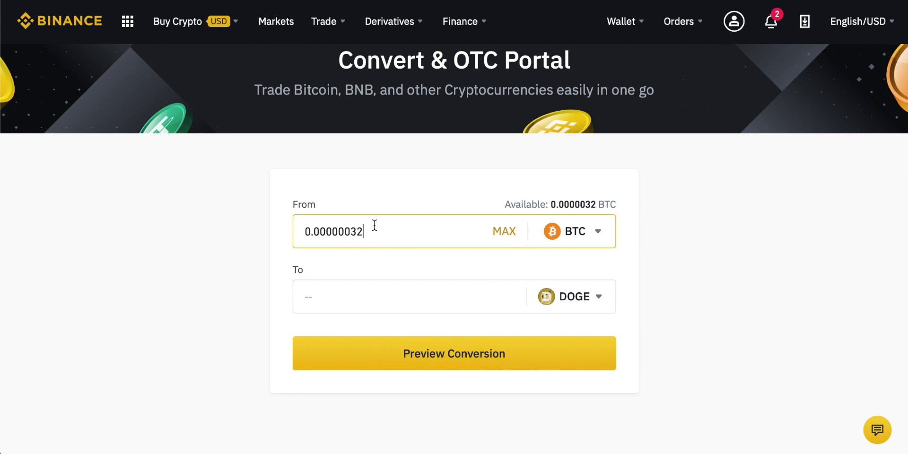
click(386, 295)
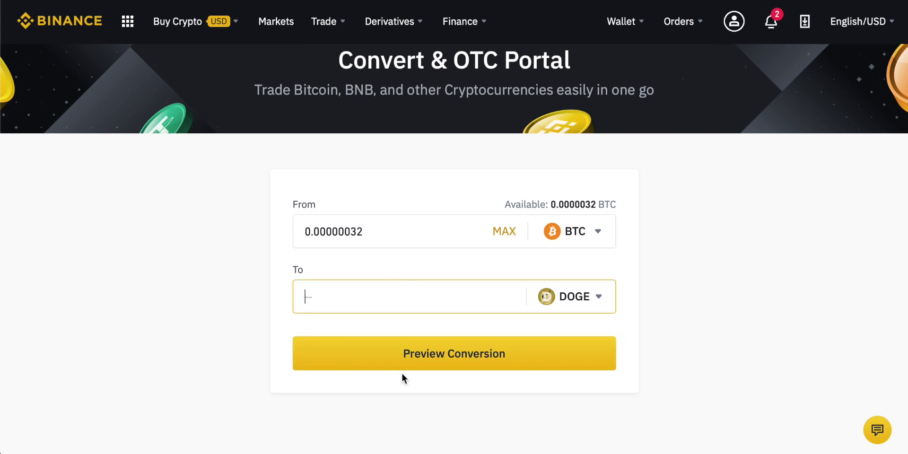
Change the coin to receive to DASH and look through the other target coins.
click(596, 297)
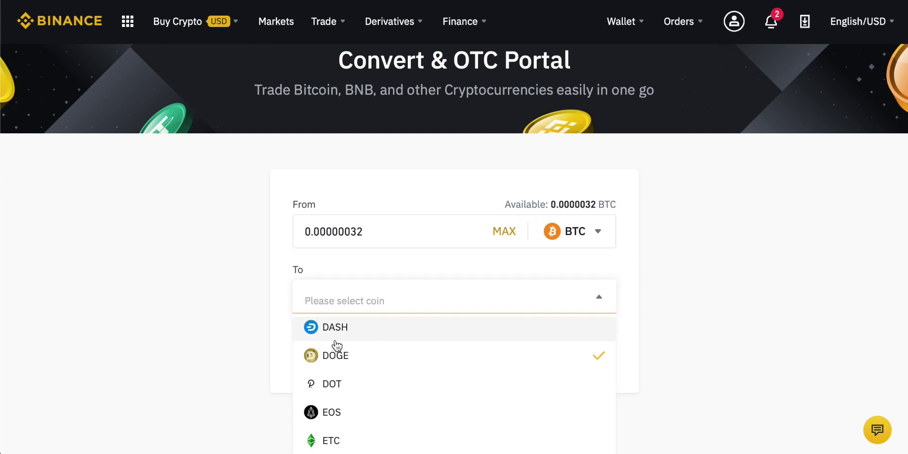
click(348, 329)
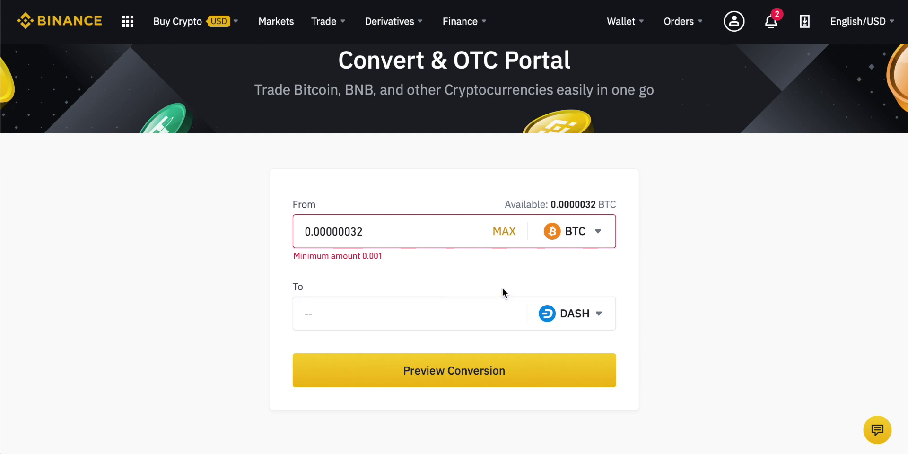
click(593, 314)
scroll(424, 359, down, 2)
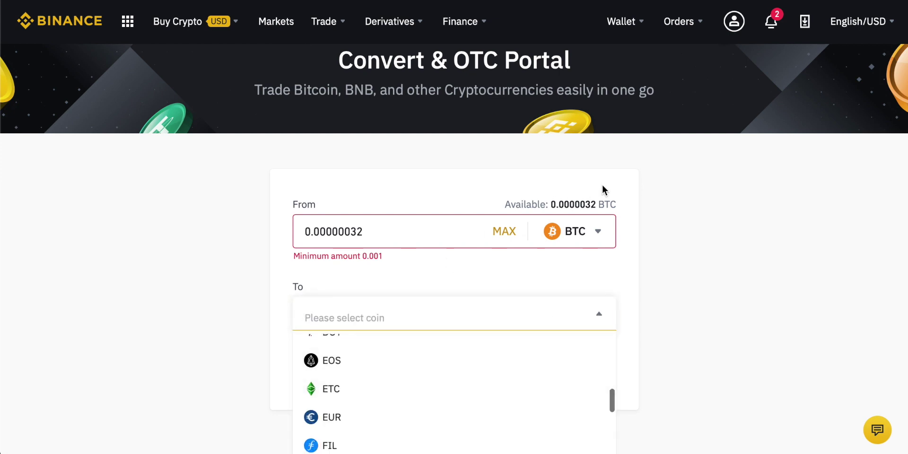
scroll(360, 389, up, 3)
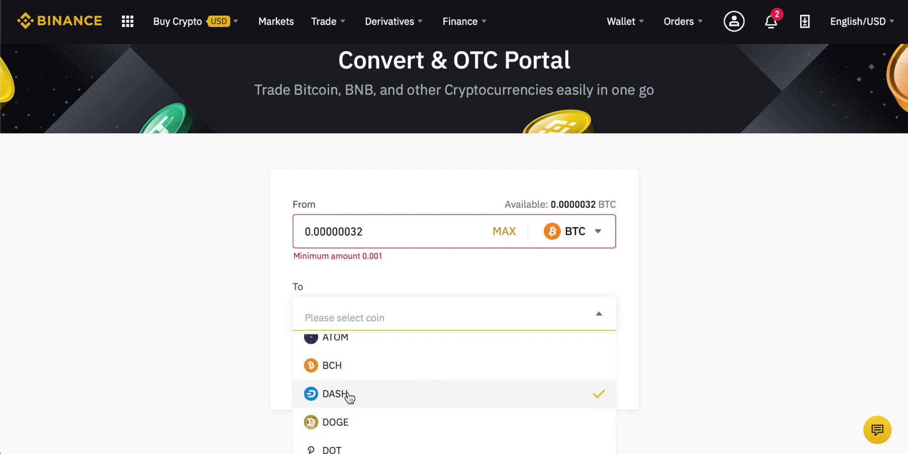
click(347, 392)
Set the coin to receive to BNB and activate its amount field.
click(591, 313)
scroll(331, 381, up, 3)
scroll(325, 385, up, 5)
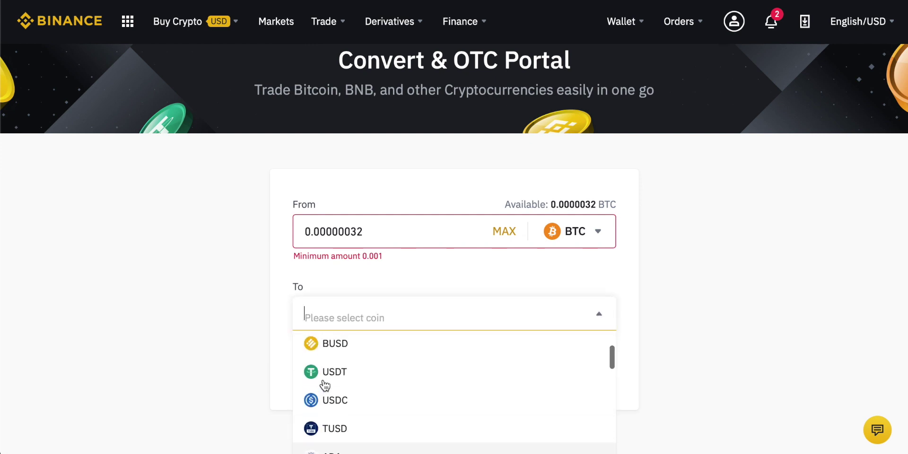
click(325, 391)
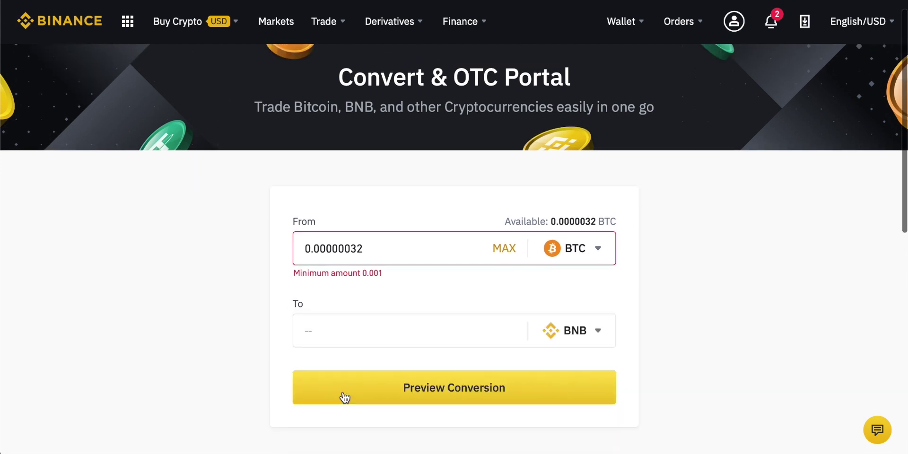
scroll(683, 249, down, 3)
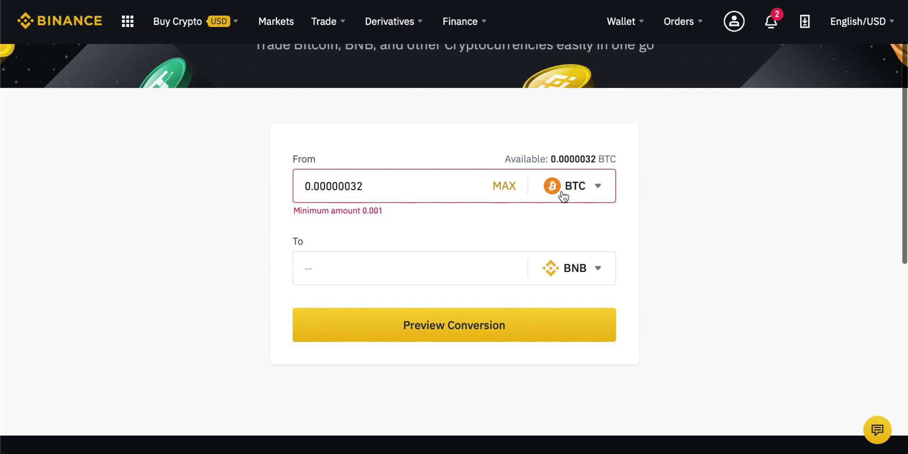
click(375, 270)
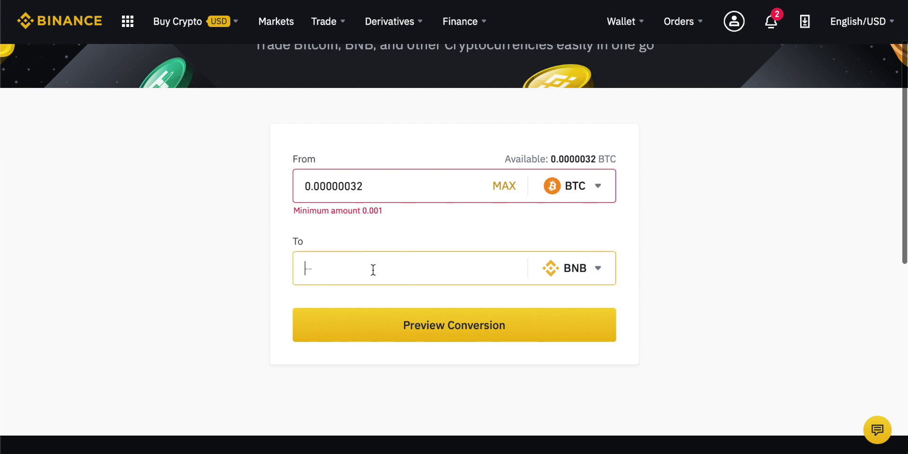
Set the BTC amount to convert to the suggested minimum of 0.001 and check it against the available balance.
click(337, 211)
scroll(825, 282, up, 2)
scroll(824, 286, up, 1)
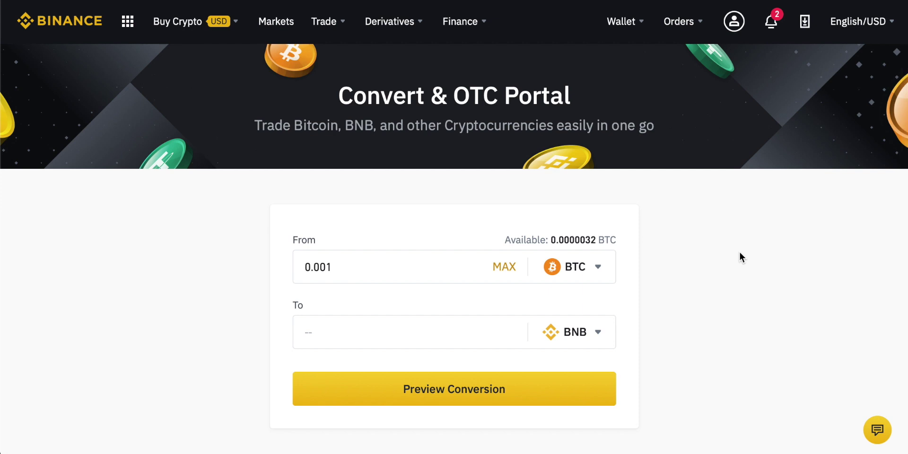
click(416, 327)
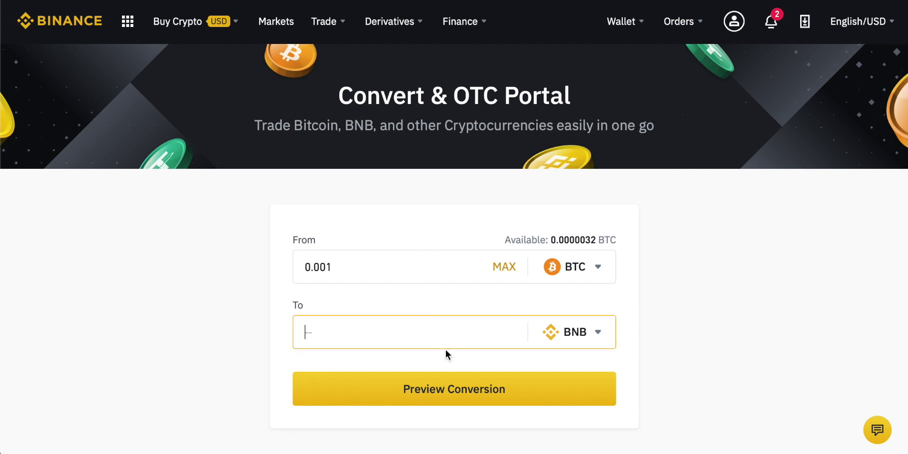
click(264, 291)
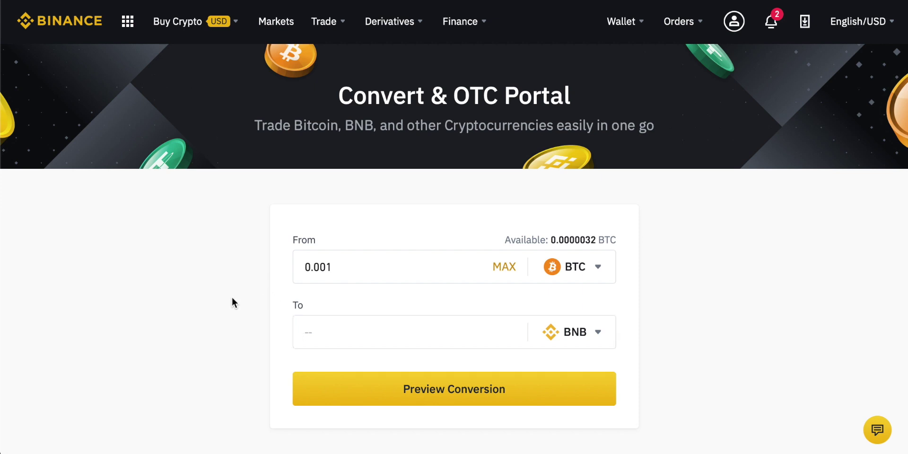
click(336, 280)
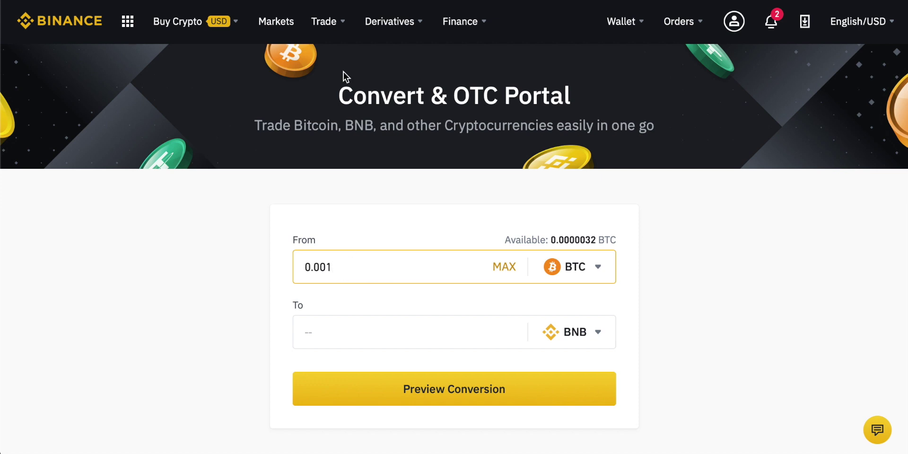
mouse_move(325, 19)
click(360, 147)
drag(603, 237, 562, 237)
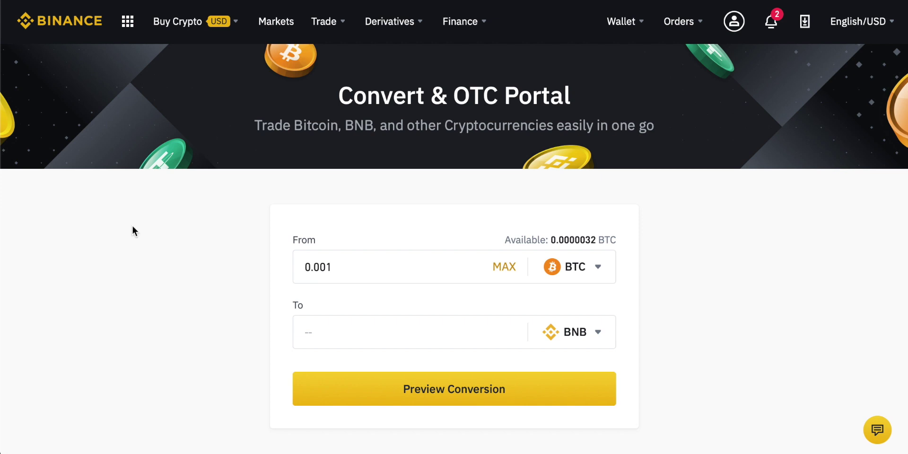
Go to the credit/debit card purchase page, switch to selling crypto and look over the sell and receive fields.
mouse_move(179, 21)
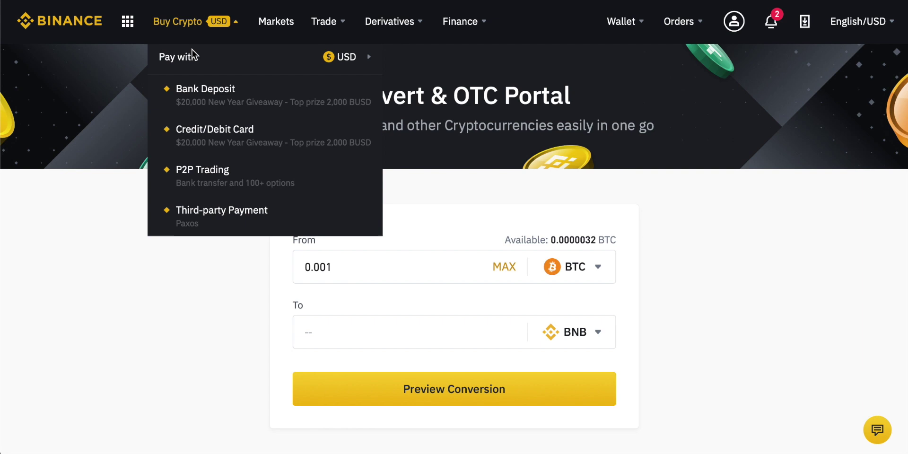
click(209, 136)
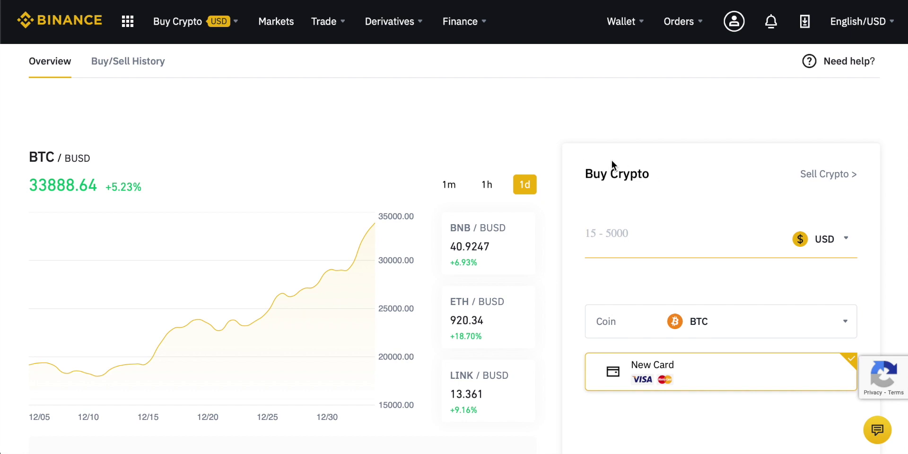
click(840, 176)
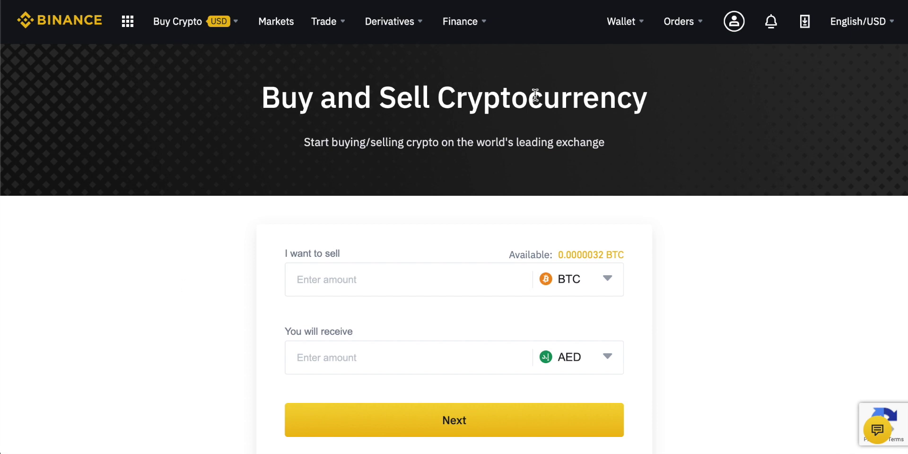
scroll(201, 289, down, 2)
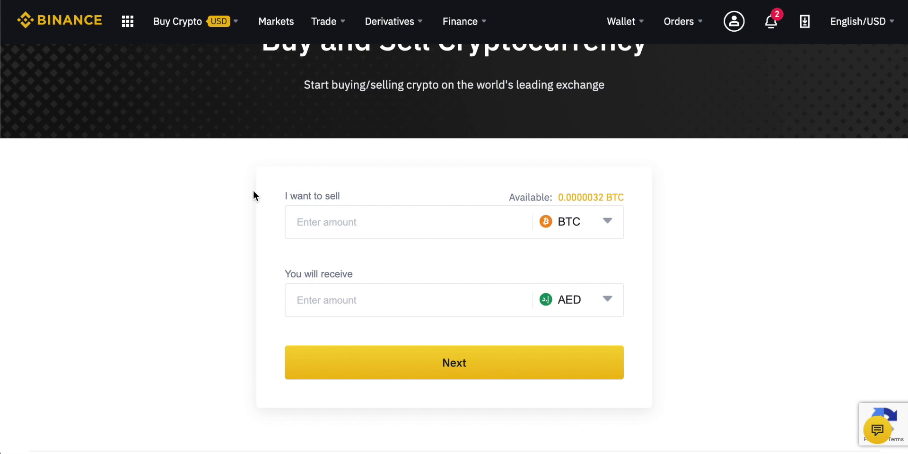
click(396, 215)
drag(285, 273, 353, 275)
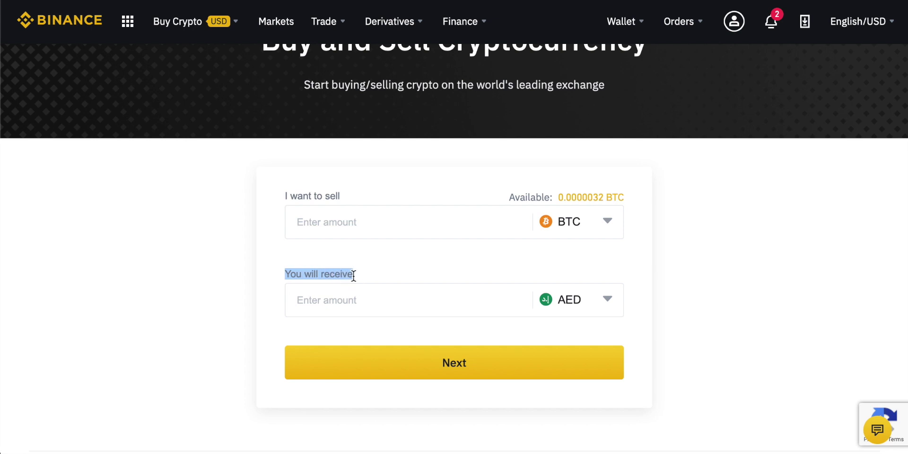
Search the currencies to receive for GBP, EUR and USD, and close the list without choosing one.
click(608, 299)
scroll(704, 268, down, 1)
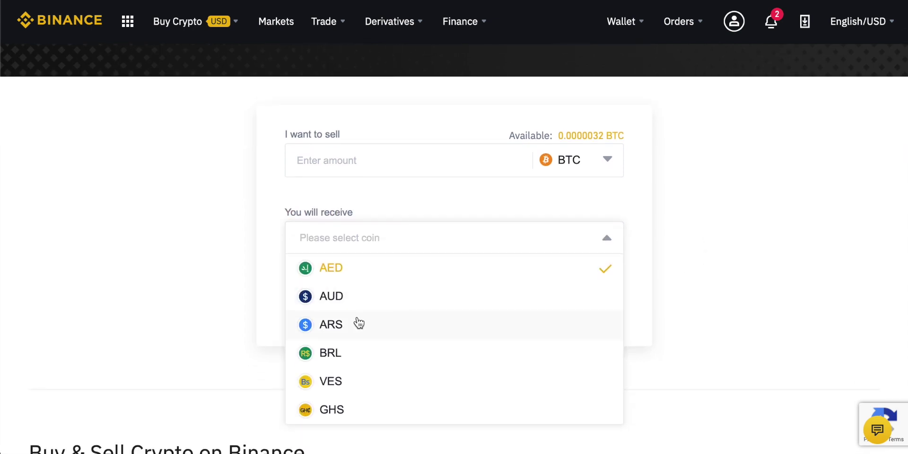
text(gbp)
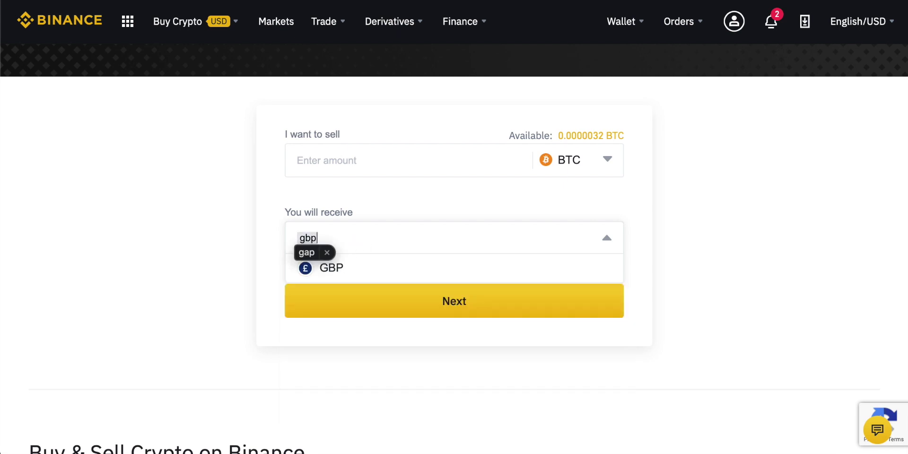
key(BackSpace)
key(BackSpace)
key(BackSpace)
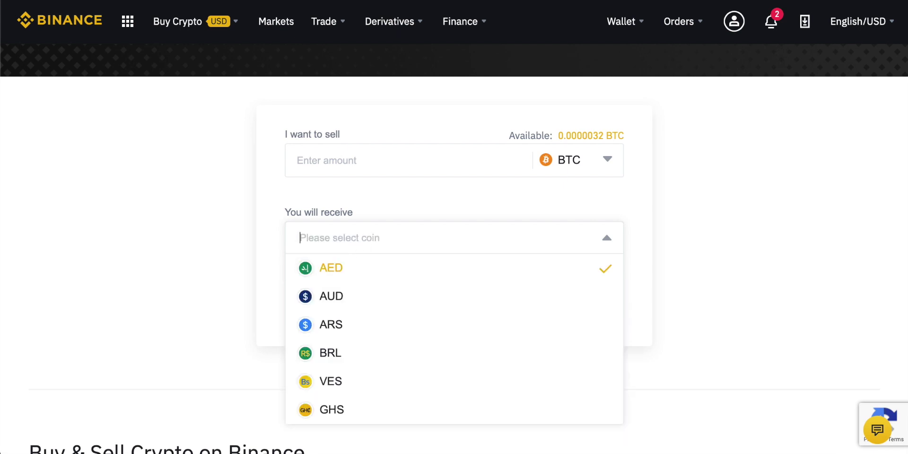
text(eur)
key(BackSpace)
key(BackSpace)
key(BackSpace)
text(usd)
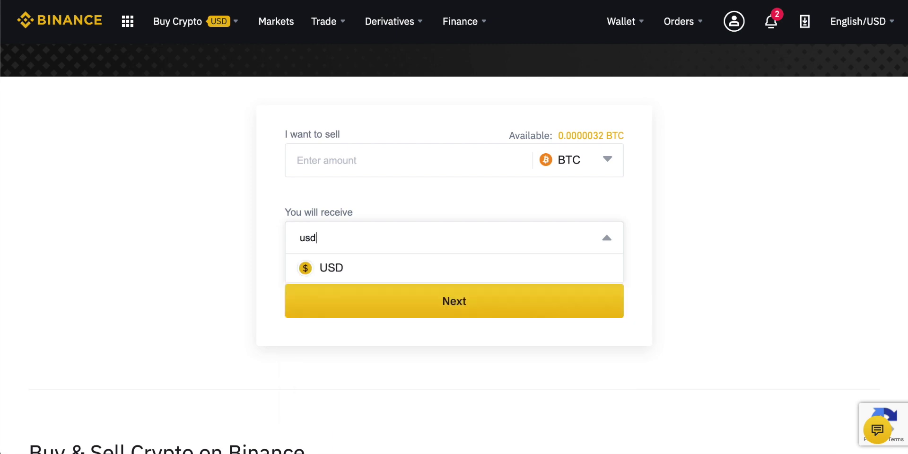
key(BackSpace)
key(BackSpace)
key(BackSpace)
click(232, 215)
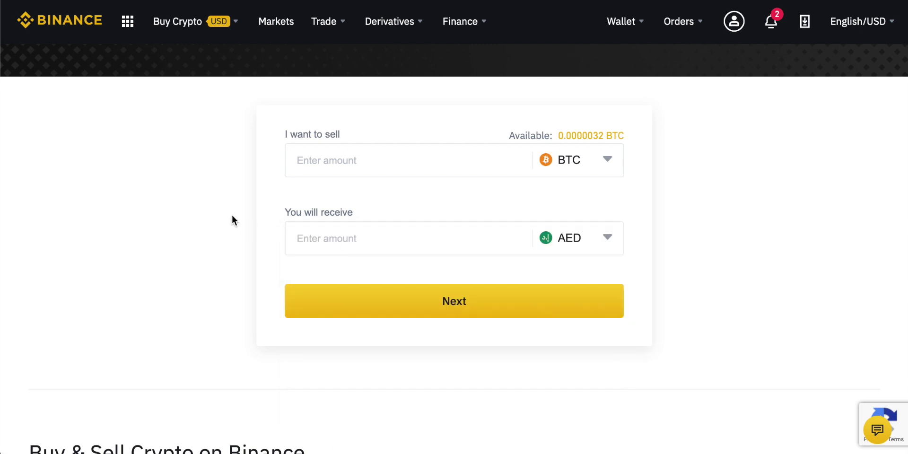
Set the currency to receive for the BTC sale to USD.
click(355, 198)
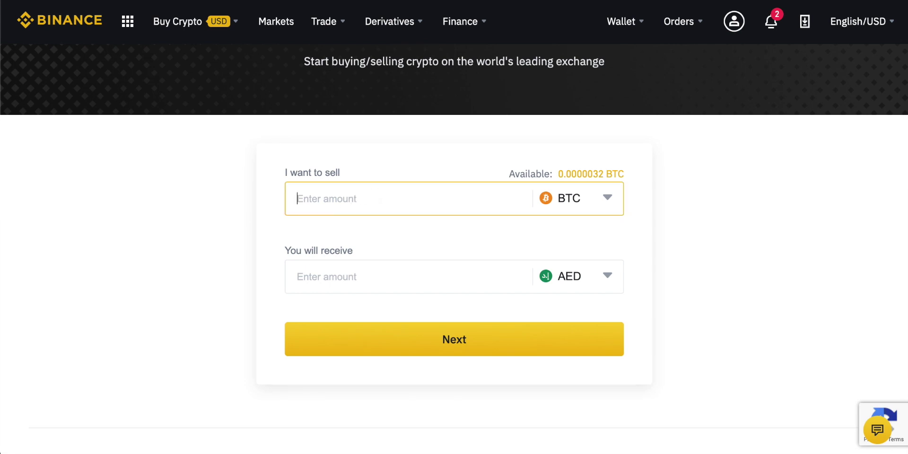
click(608, 286)
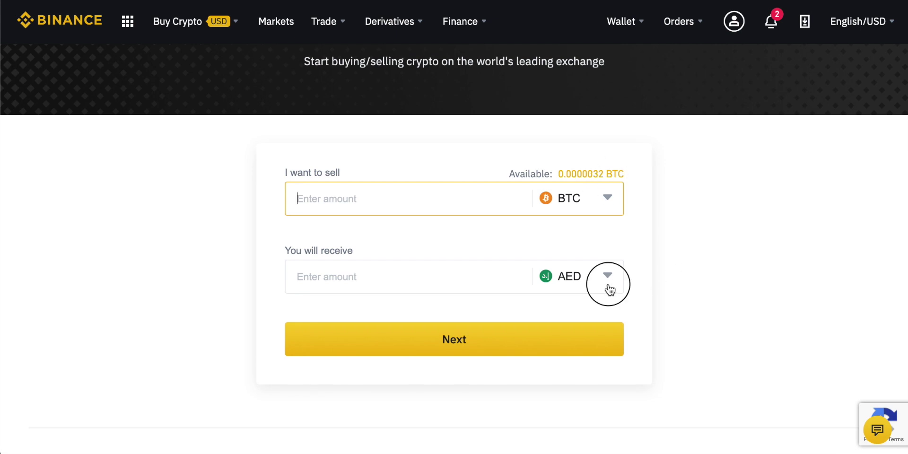
text(usd)
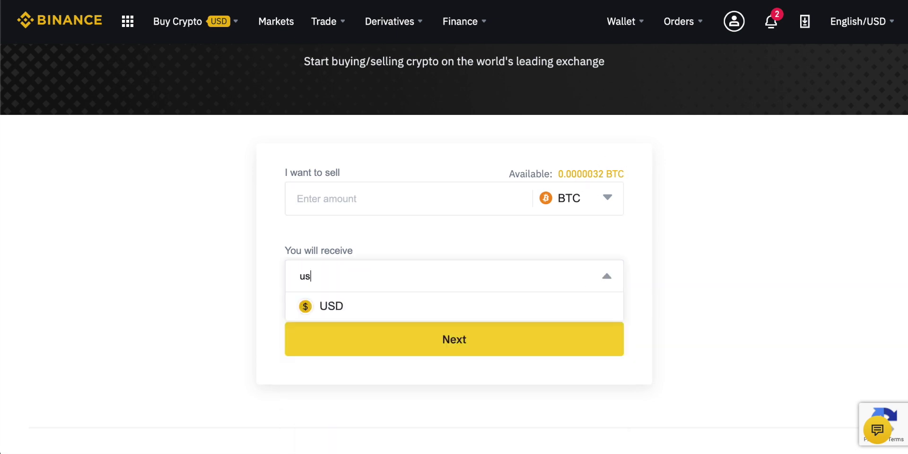
click(329, 316)
click(344, 193)
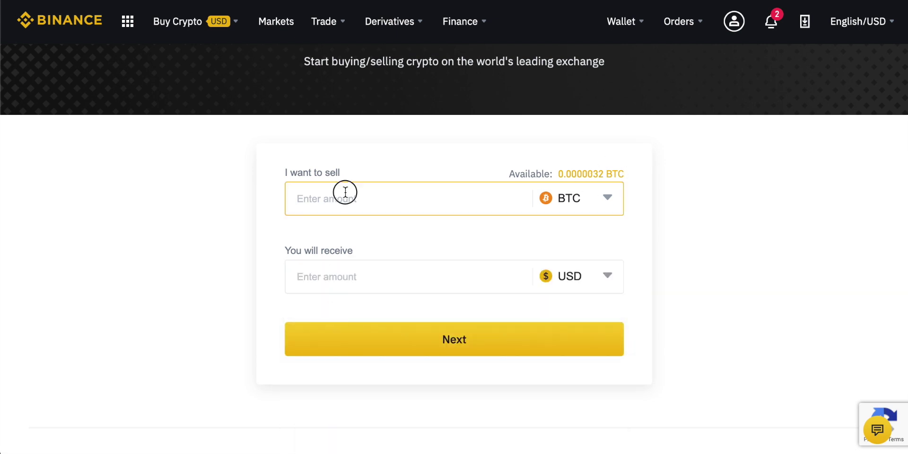
text(100)
key(BackSpace)
key(BackSpace)
key(BackSpace)
Enter 100 USD as the amount to receive and highlight the equivalent BTC amount to sell.
click(331, 272)
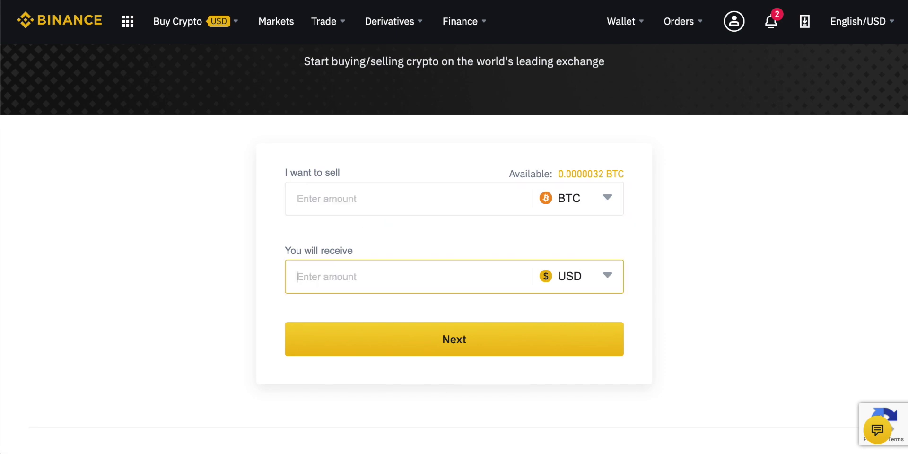
text(100)
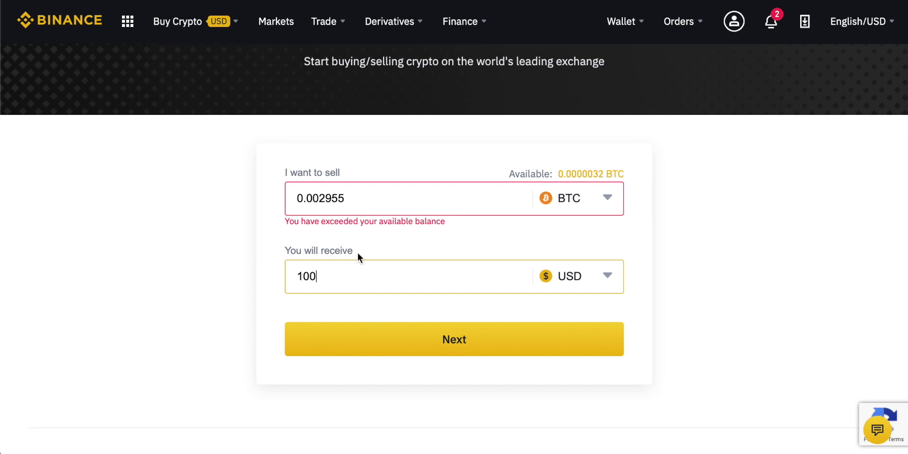
drag(342, 286, 223, 274)
drag(410, 191, 213, 189)
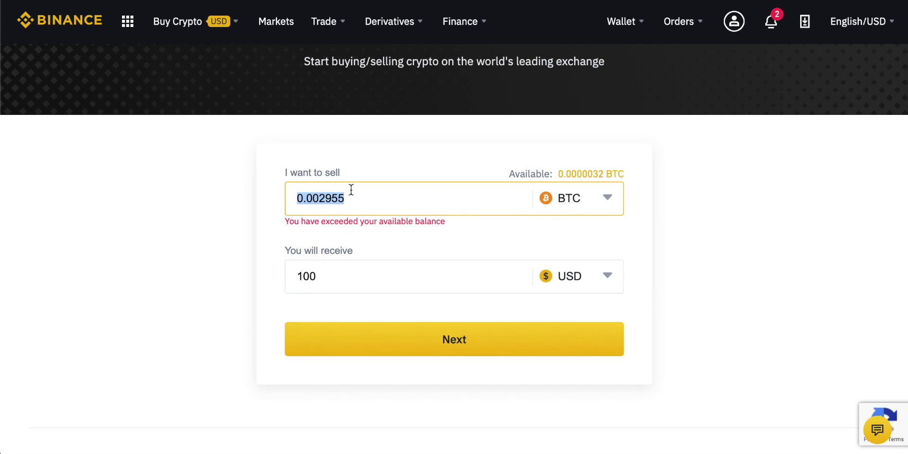
Set the amount to receive to 1000 USD and compare the sell and receive amounts.
click(358, 277)
drag(358, 278, 243, 269)
text(1000)
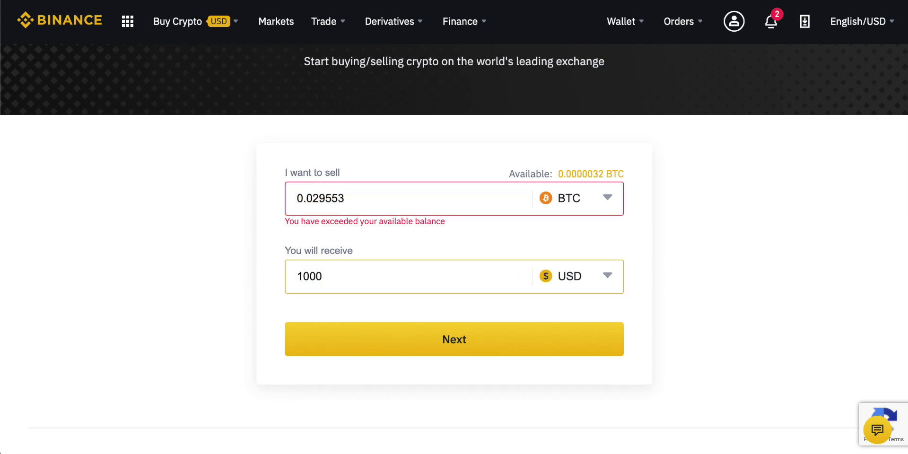
click(369, 205)
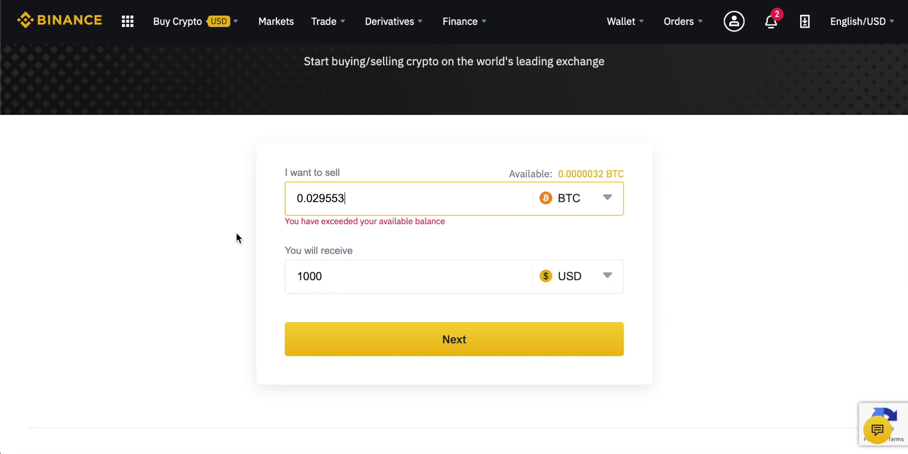
click(345, 276)
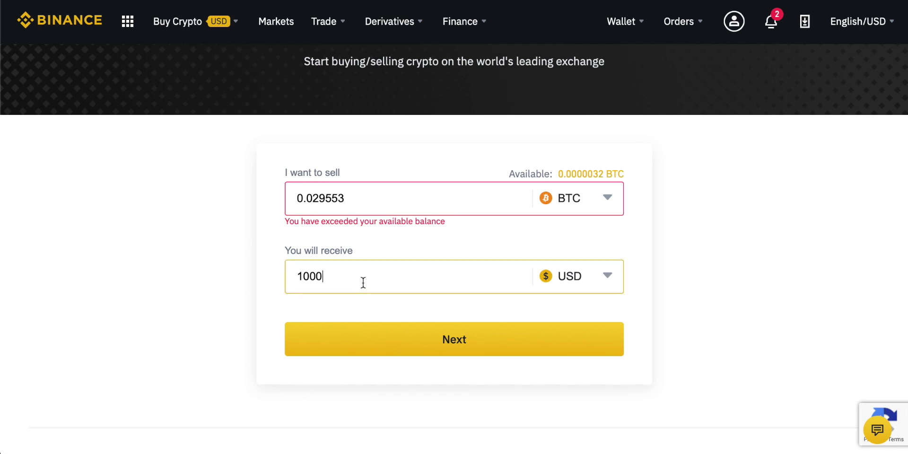
click(210, 246)
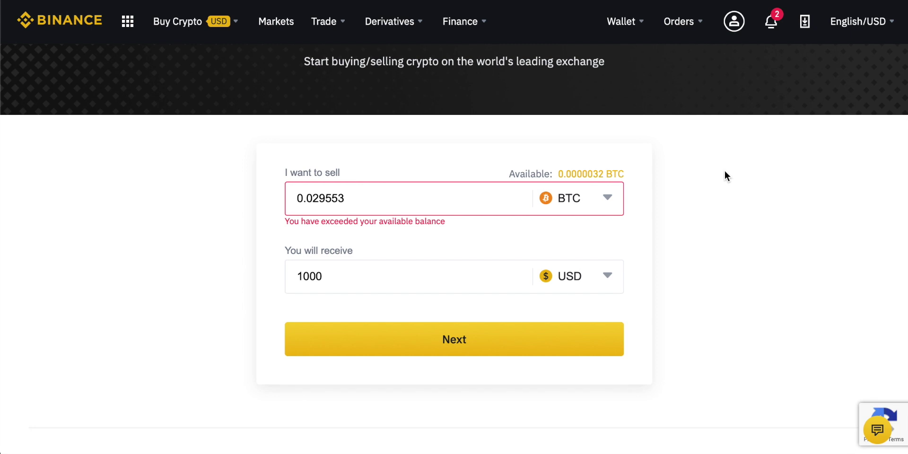
Open the wallet overview and review the estimated balance and the coins held in each wallet.
mouse_move(635, 19)
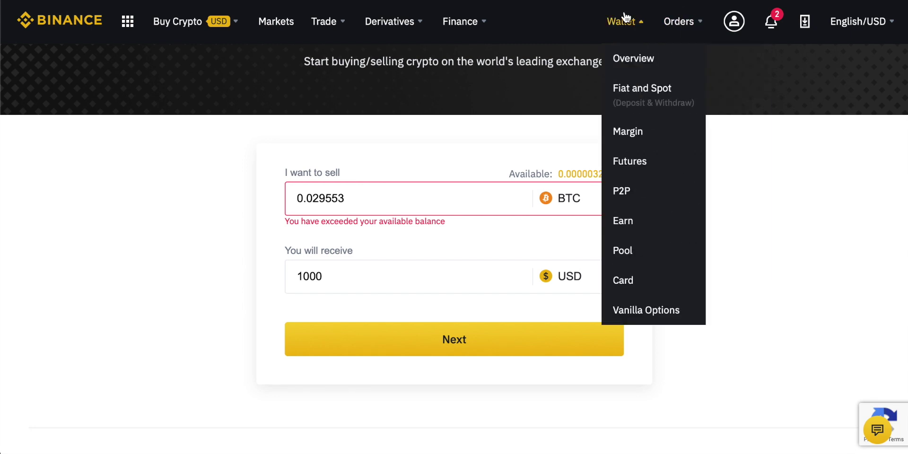
click(632, 56)
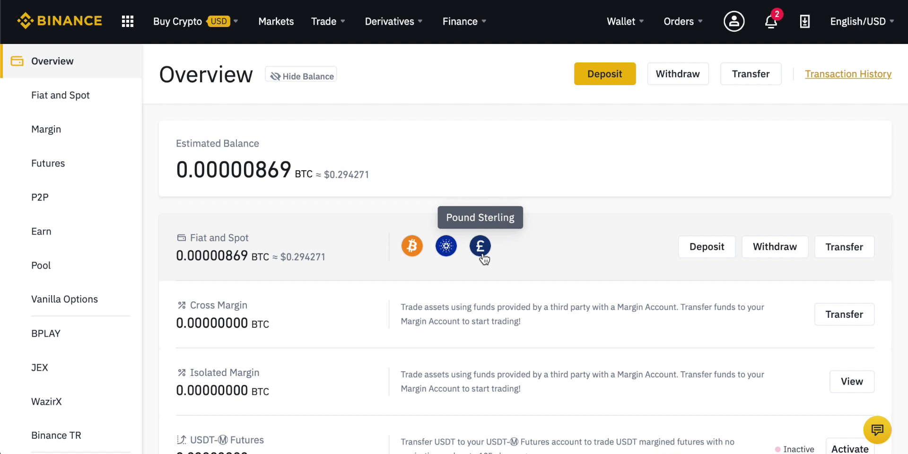
click(283, 161)
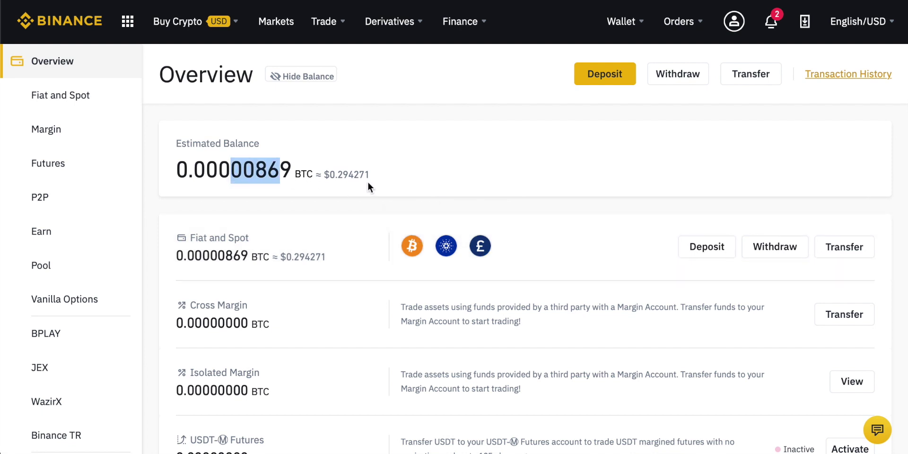
scroll(348, 204, down, 1)
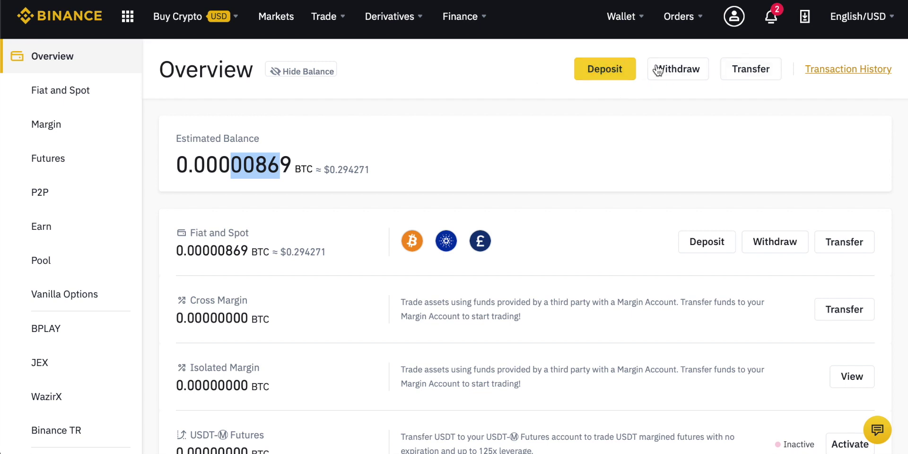
scroll(355, 197, up, 1)
Open the Fiat and Spot wallet and examine its combined, spot and fiat balances and the fiat and crypto lists.
click(81, 101)
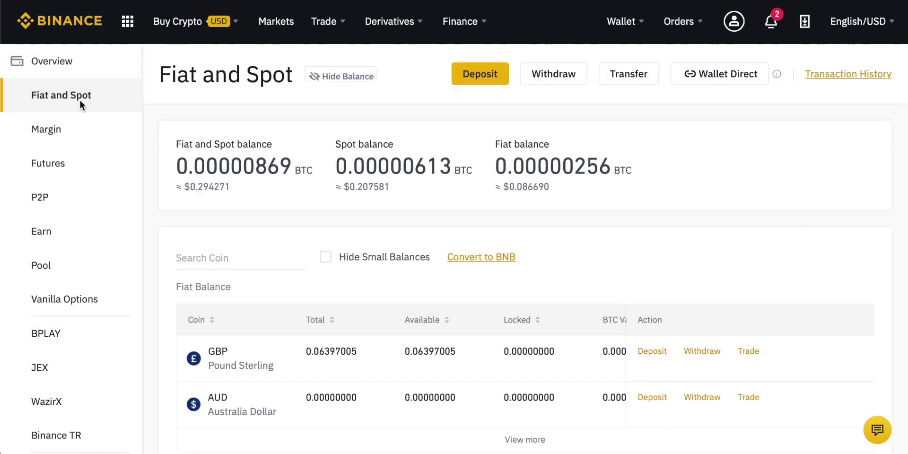
drag(299, 72, 248, 67)
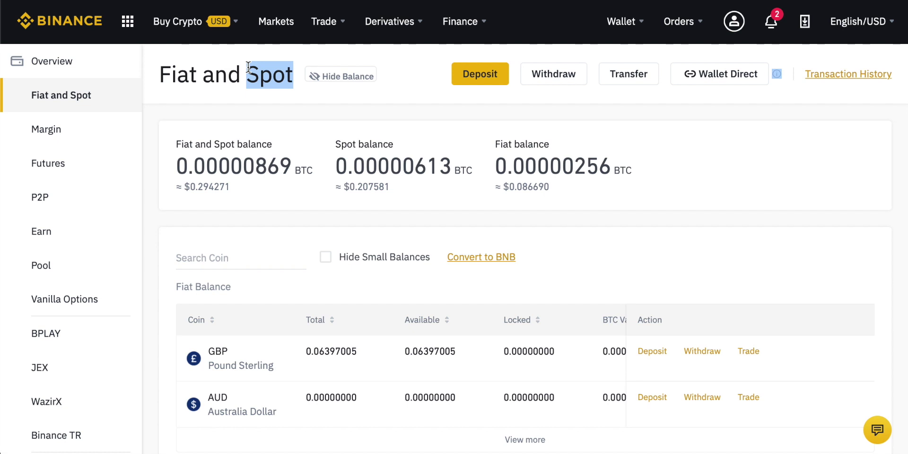
drag(196, 71, 161, 73)
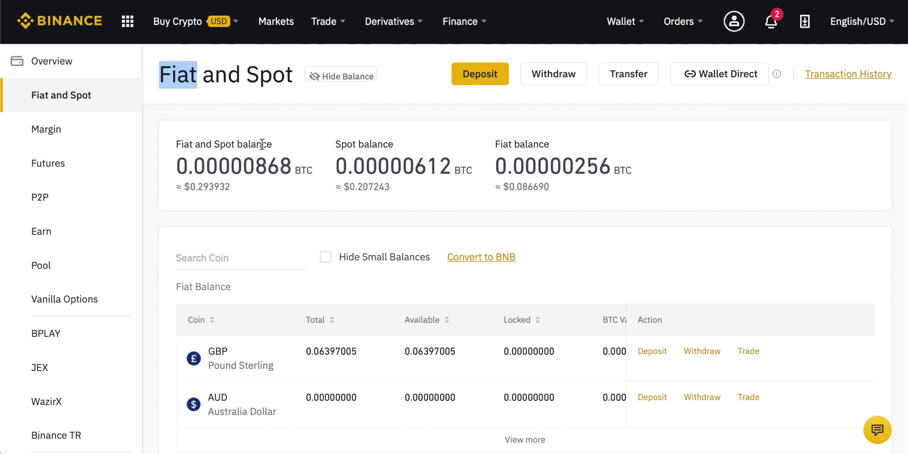
drag(263, 143, 390, 189)
click(221, 144)
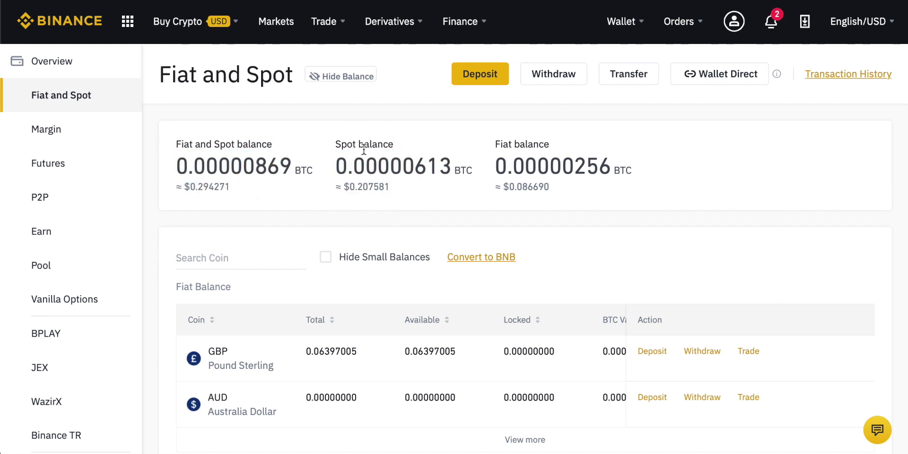
drag(550, 144, 495, 143)
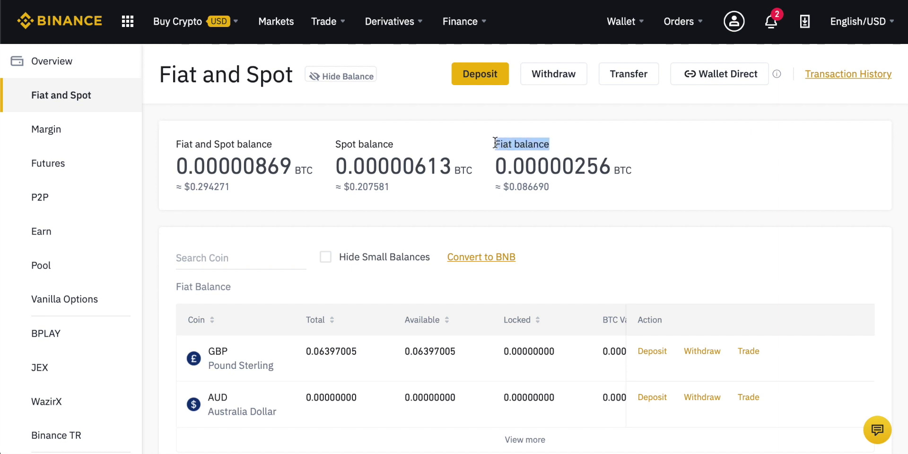
click(511, 144)
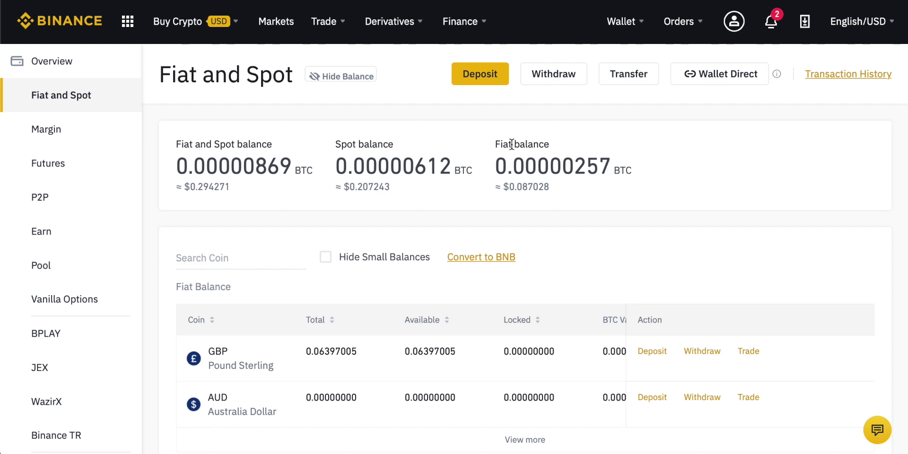
scroll(512, 144, down, 4)
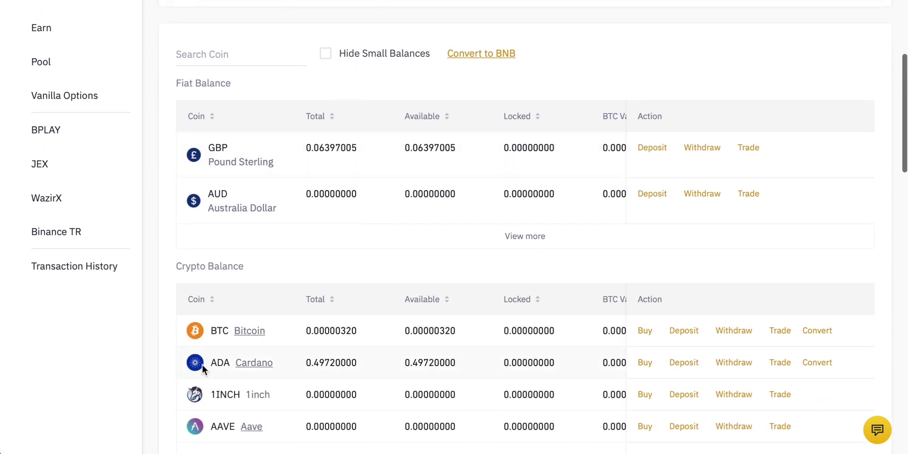
scroll(426, 284, up, 4)
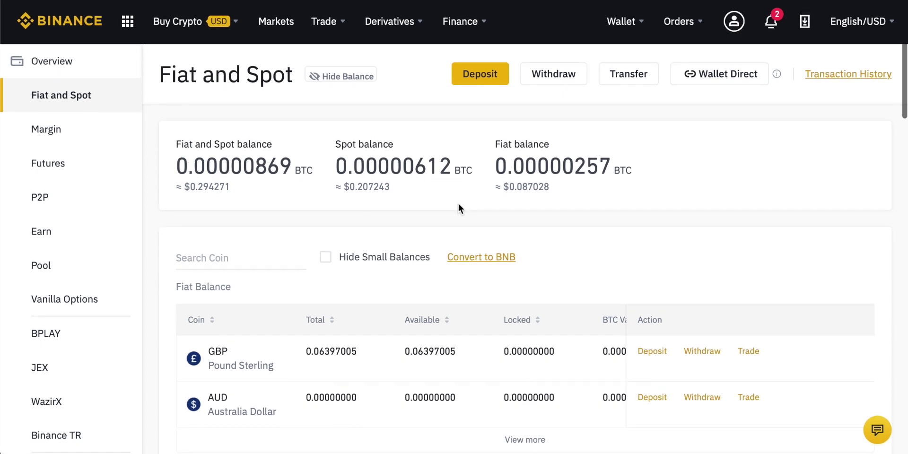
Bring up the available trading interfaces.
mouse_move(180, 21)
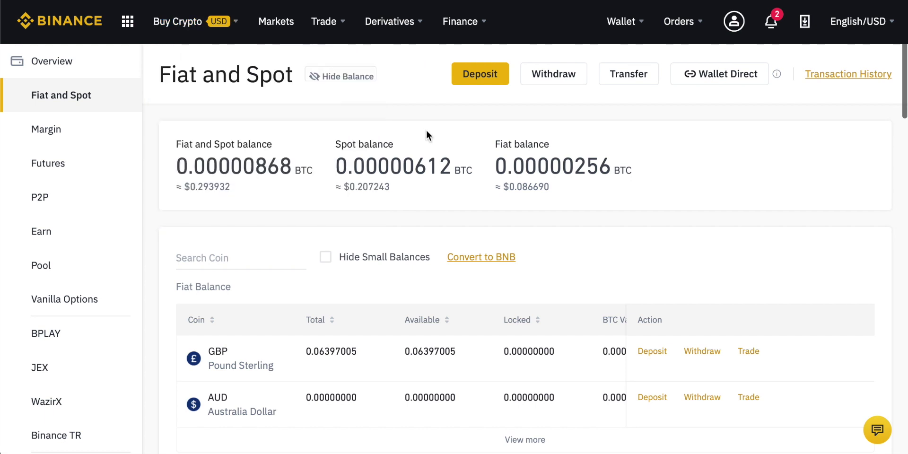
mouse_move(327, 23)
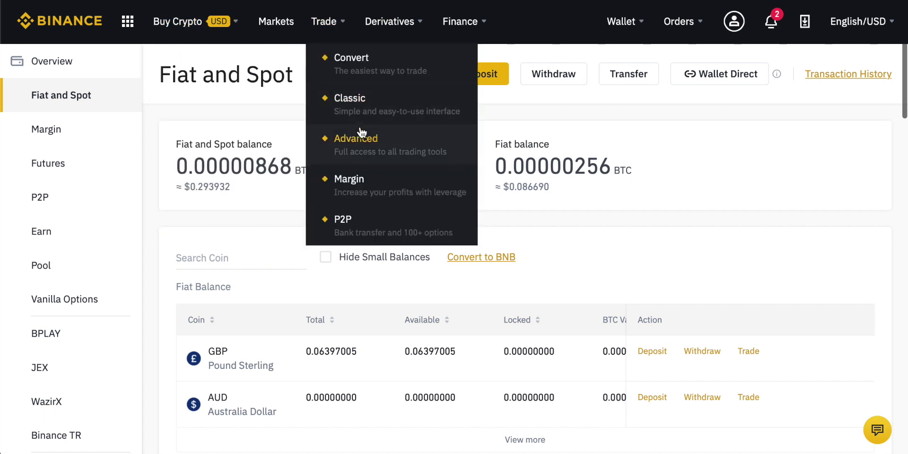